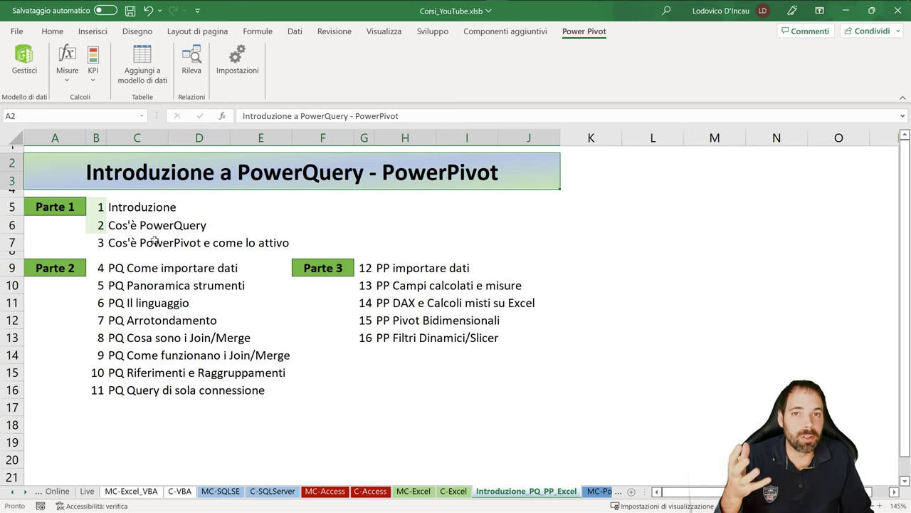
Launch the Power Query editor from the Dati data sources list, then close it
click(295, 31)
click(17, 82)
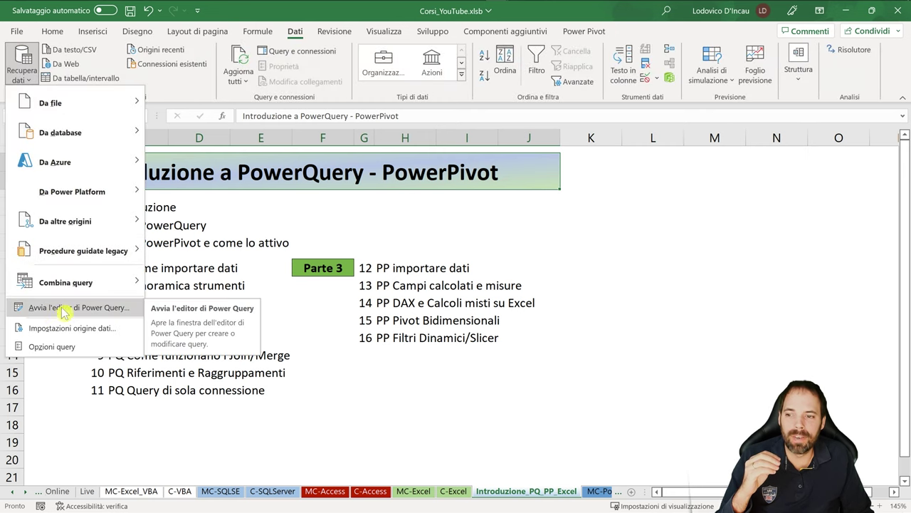
click(63, 309)
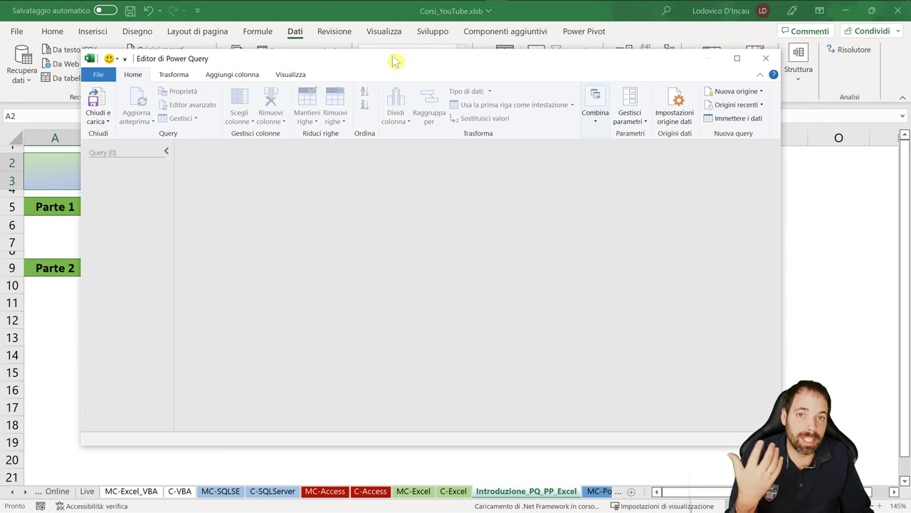
click(766, 58)
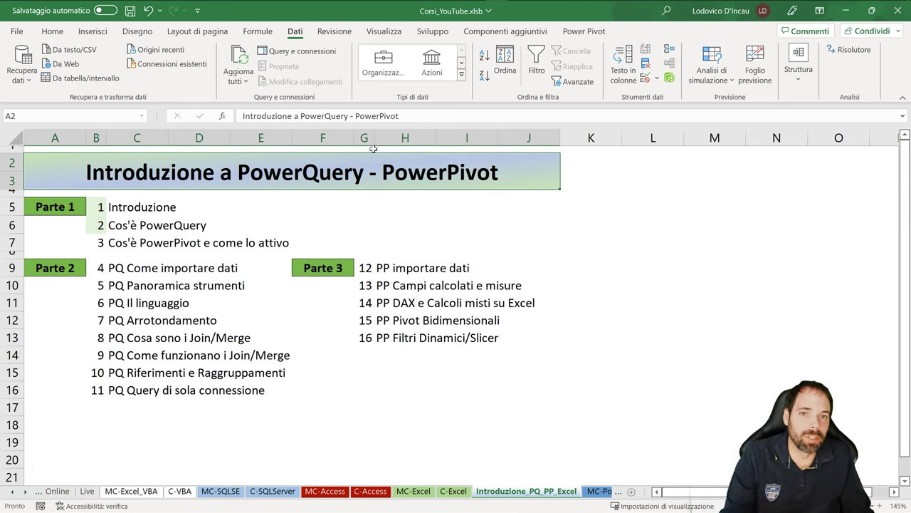
Open the Power Pivot data model window and restore it to a smaller size
click(583, 34)
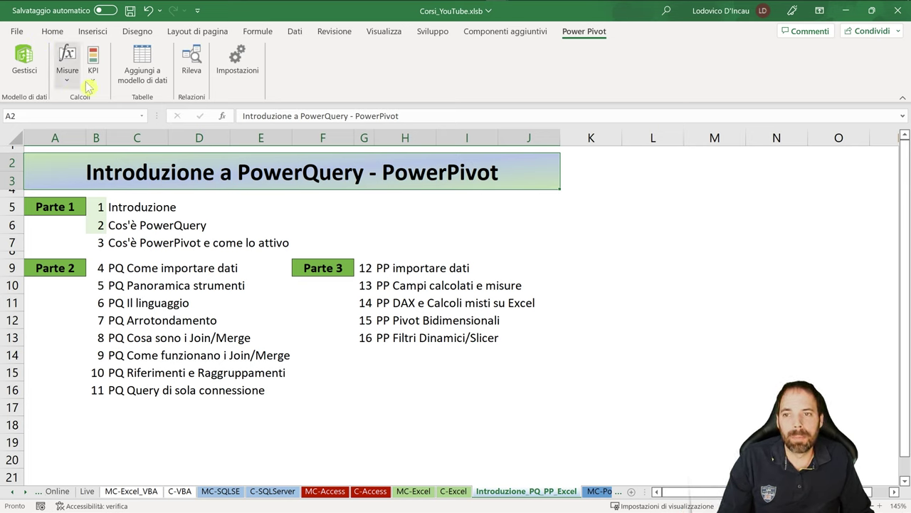
click(19, 62)
drag(220, 16, 363, 43)
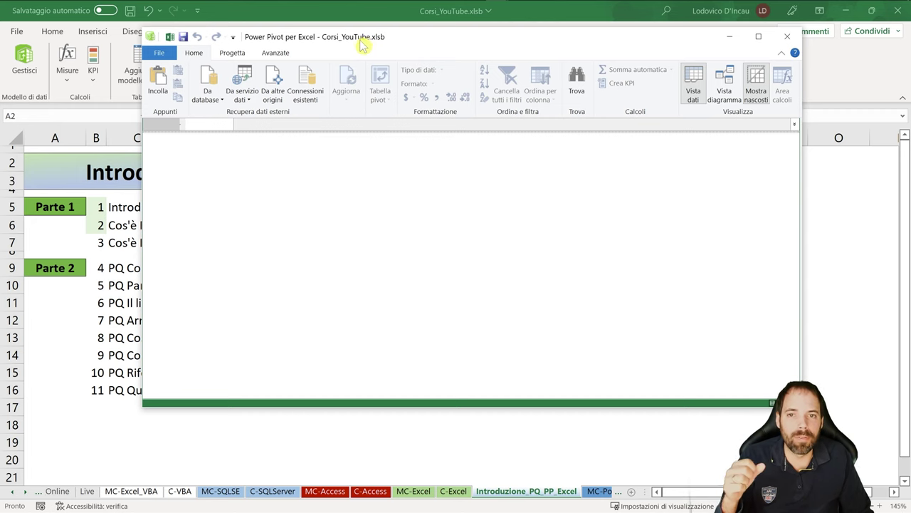
drag(362, 44, 380, 57)
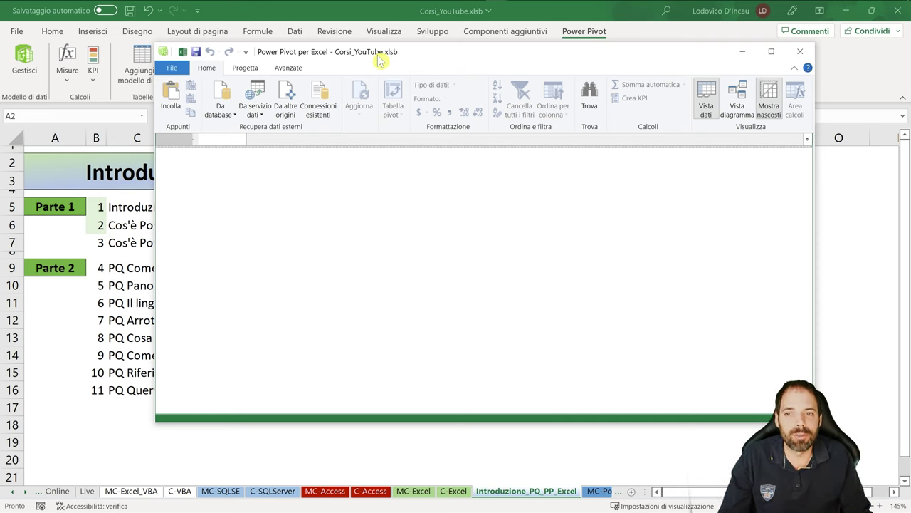
Browse the Avanzate, Progetta and Home tabs, close Power Pivot, and switch to L16_Modellare_StarSchema
click(281, 69)
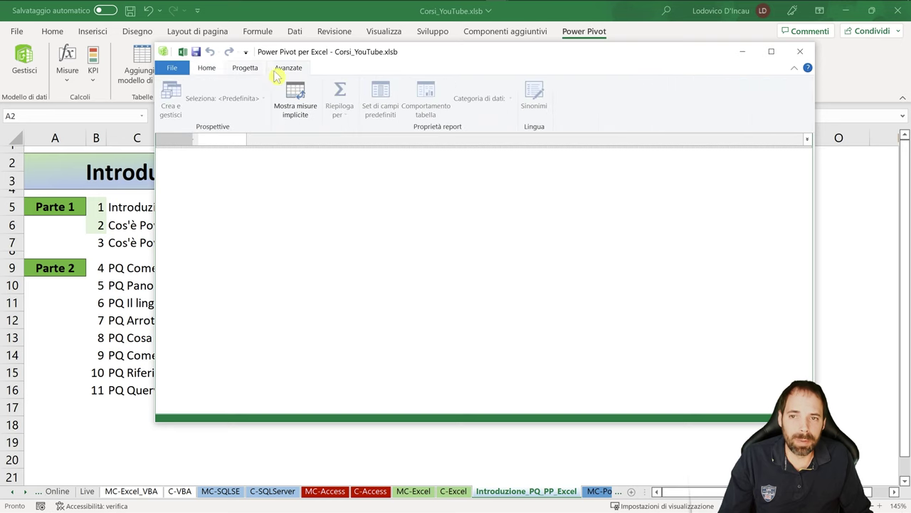
click(245, 68)
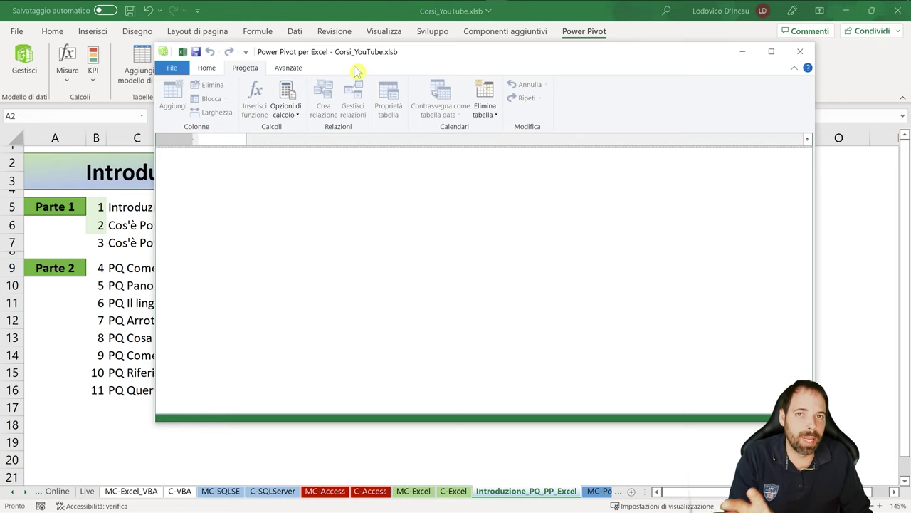
click(207, 68)
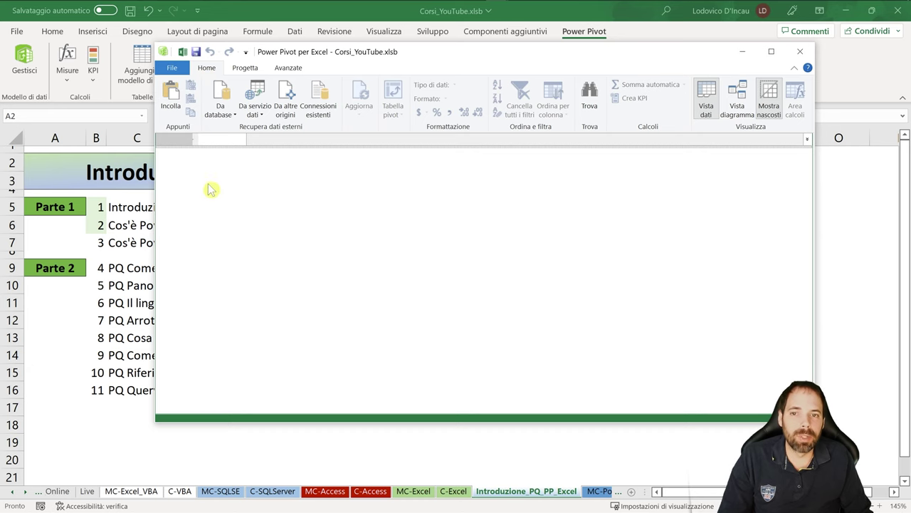
click(800, 52)
key(alt+Tab)
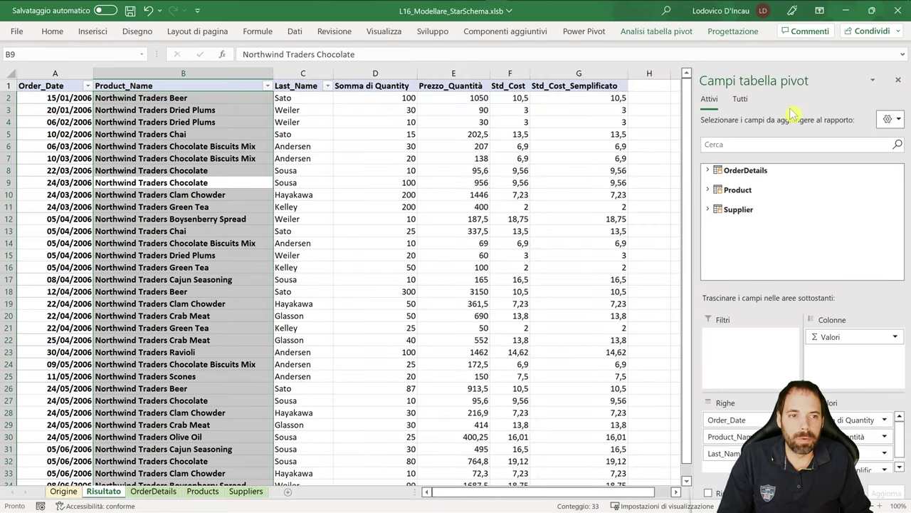
Close the PivotTable field list, go to the Origine sheet, and select headers Order_ID through Product_Name
click(899, 81)
click(68, 490)
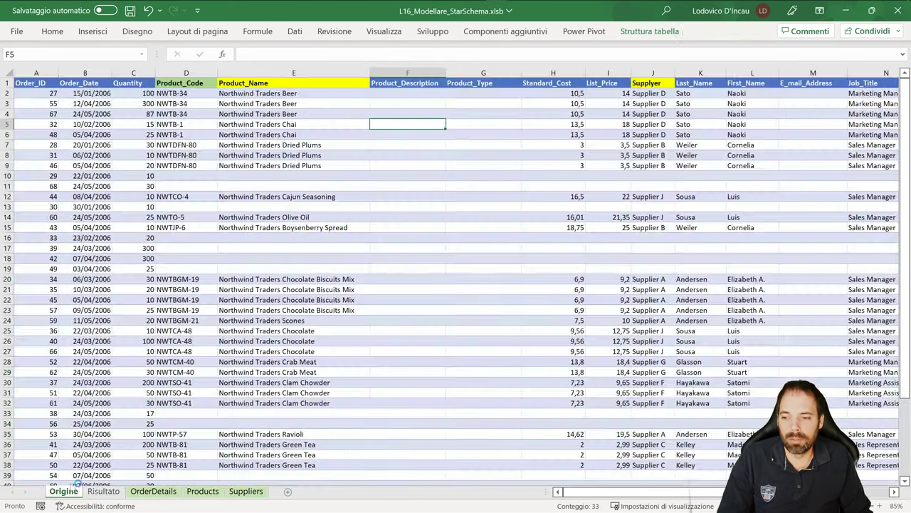
drag(32, 82, 273, 74)
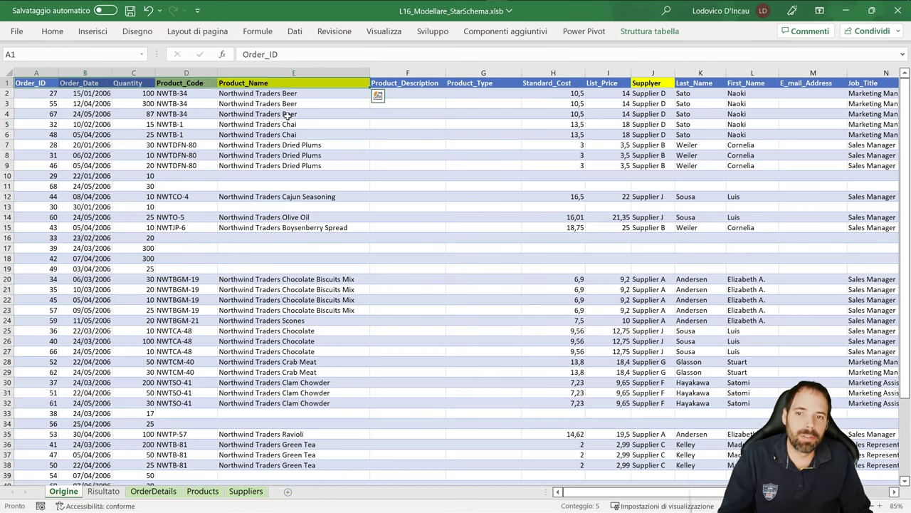
Scroll through the Origine table, selecting A14 and jumping to the last row and back with Ctrl+Down/Up
mouse_move(681, 491)
mouse_down()
mouse_move(817, 492)
mouse_move(677, 492)
mouse_up()
scroll(228, 308, down, 10)
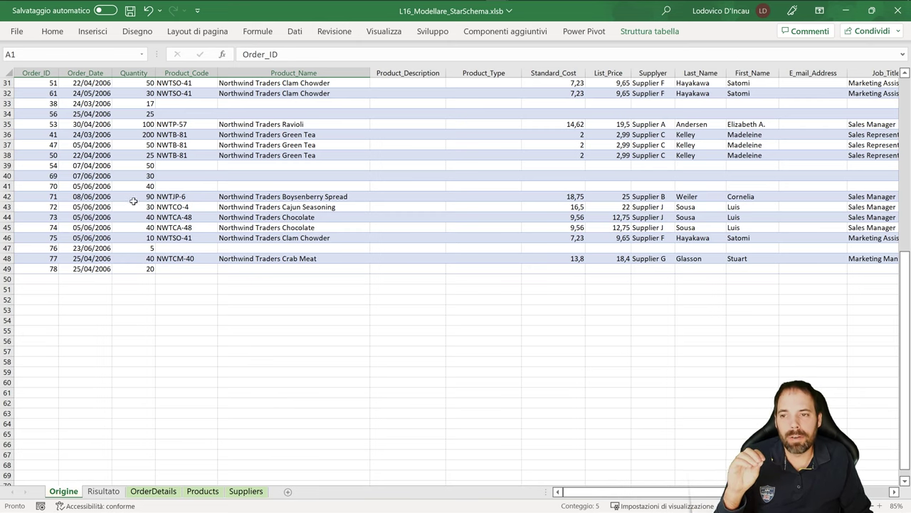
scroll(133, 200, up, 7)
scroll(134, 200, up, 3)
click(128, 83)
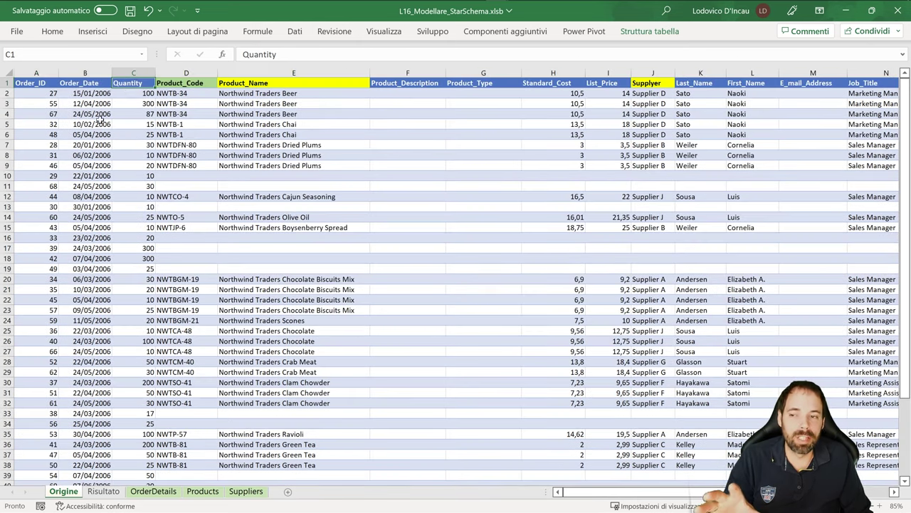
click(14, 217)
click(40, 219)
key(ctrl+Down)
key(ctrl+Down)
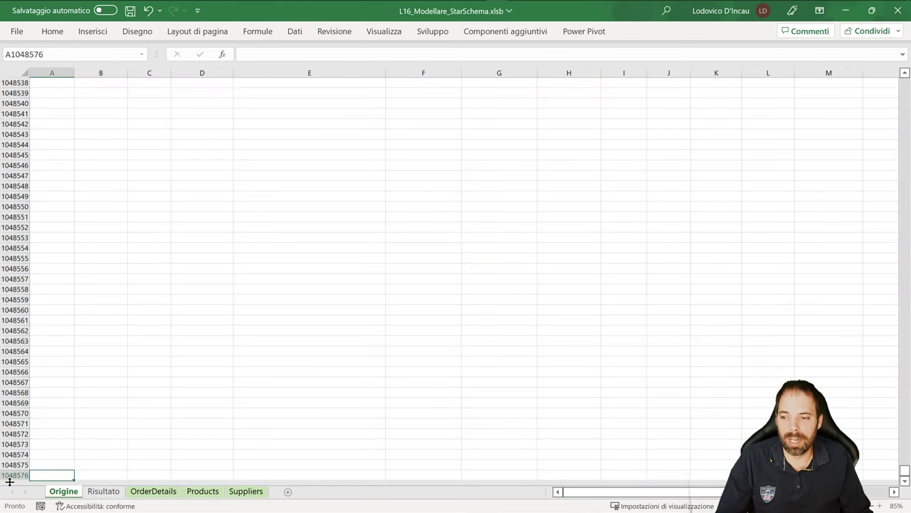
key(ctrl+Up)
key(ctrl+Up)
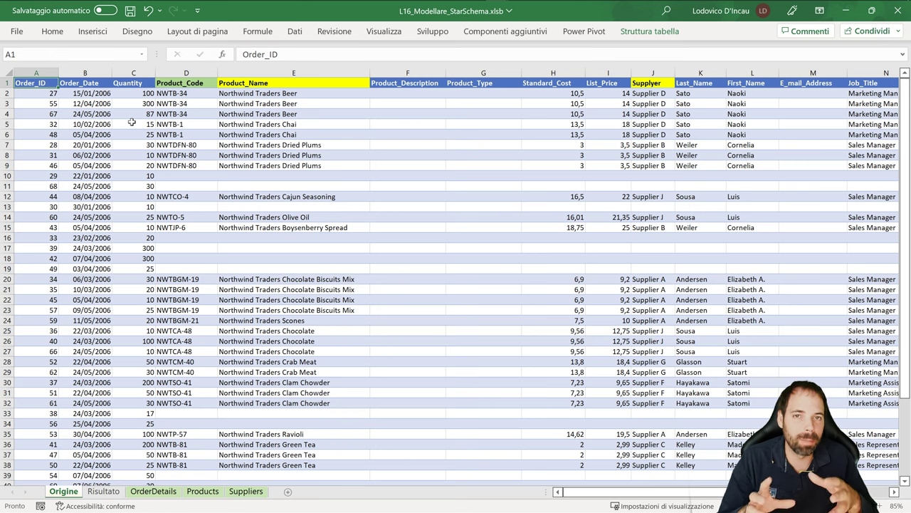
click(84, 116)
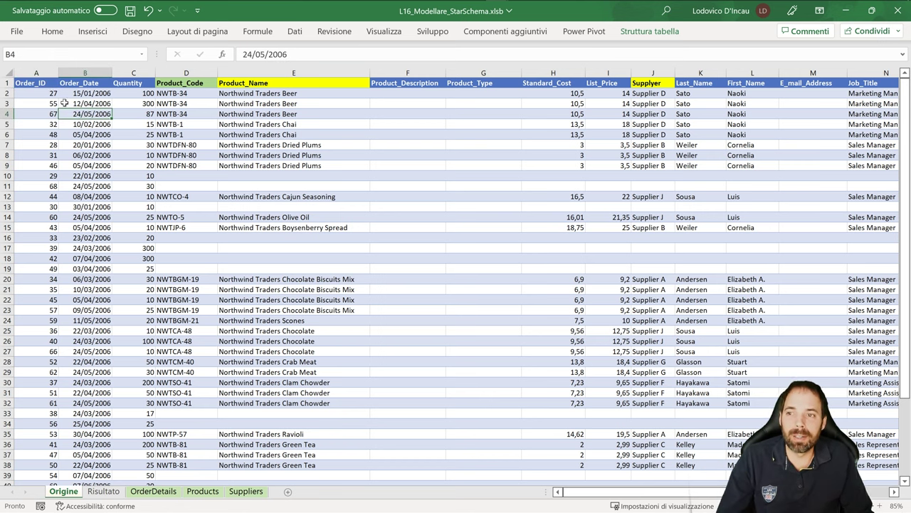
click(40, 86)
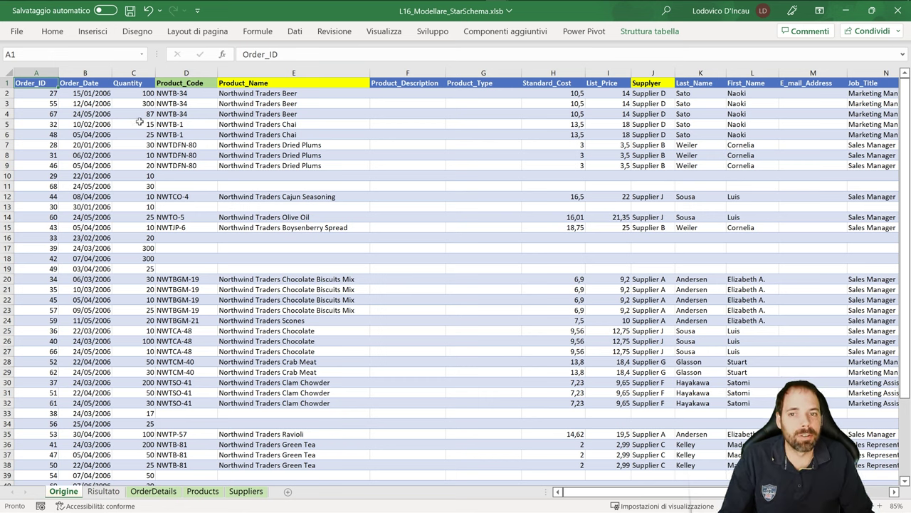
click(251, 156)
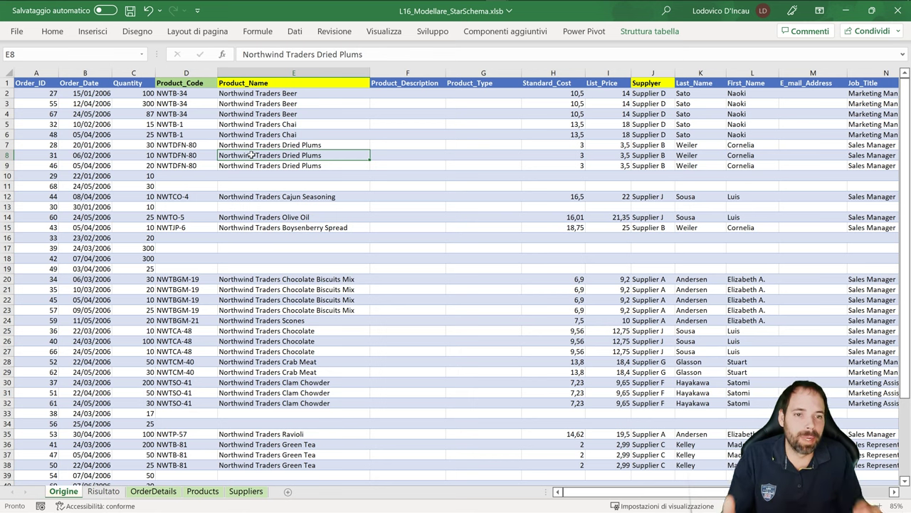
click(415, 147)
click(407, 217)
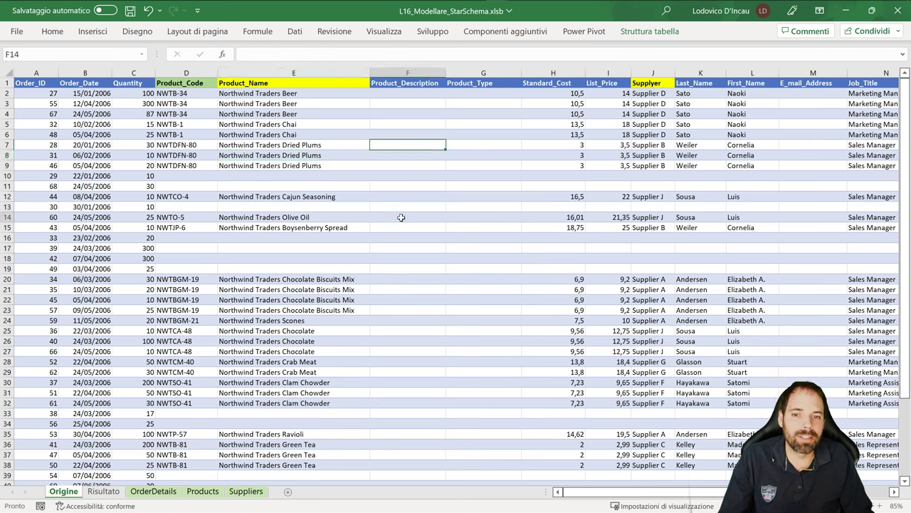
click(407, 259)
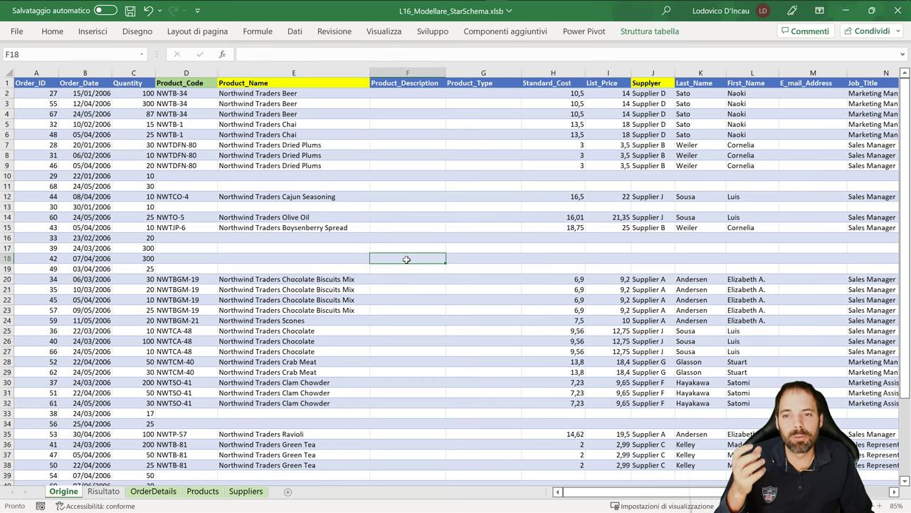
click(347, 156)
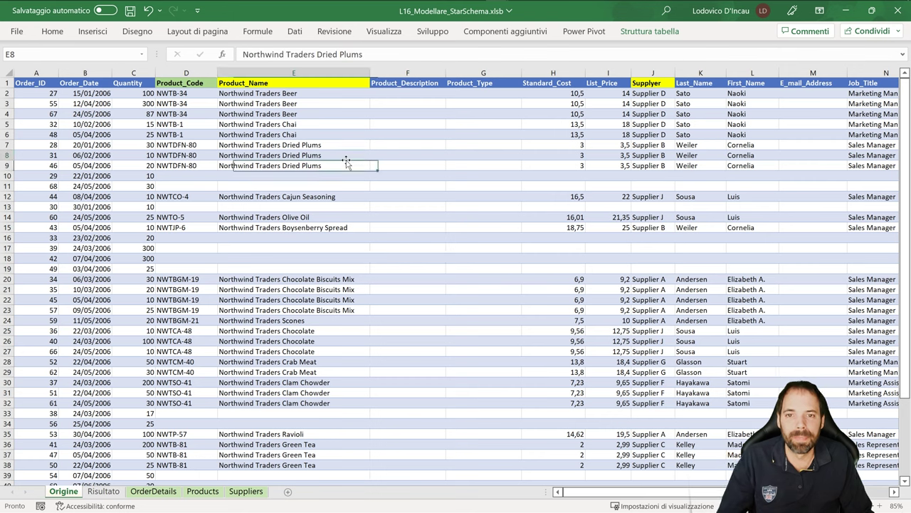
click(584, 31)
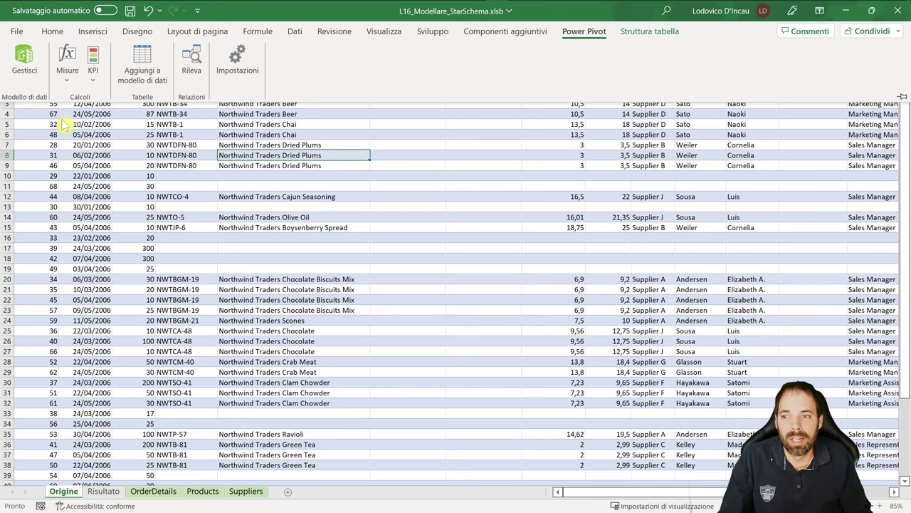
Select the order data A1:J22, peek at the Dati import commands, then reduce the selection to E8
click(75, 149)
drag(41, 84, 678, 303)
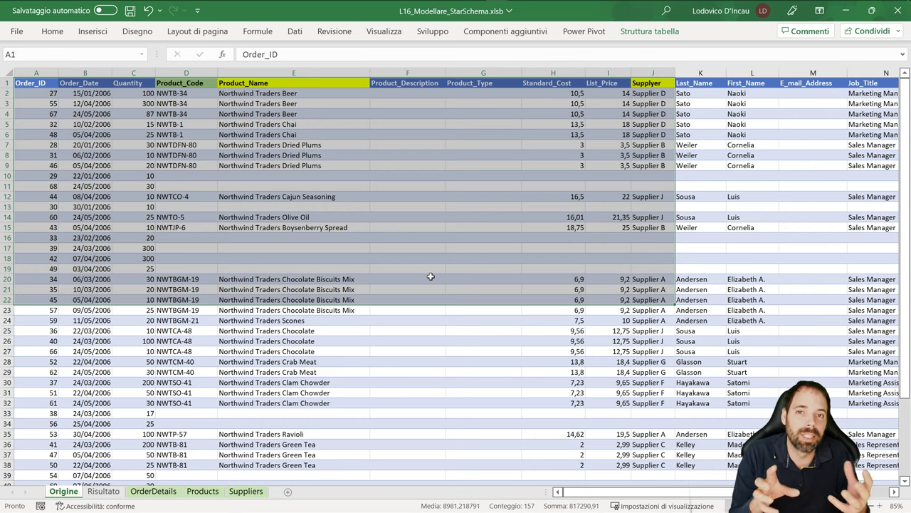
click(295, 31)
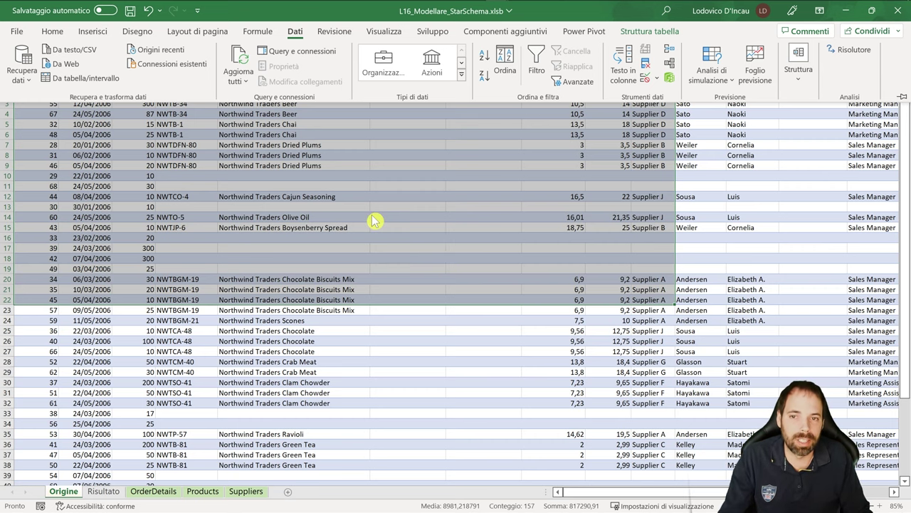
key(Escape)
click(293, 158)
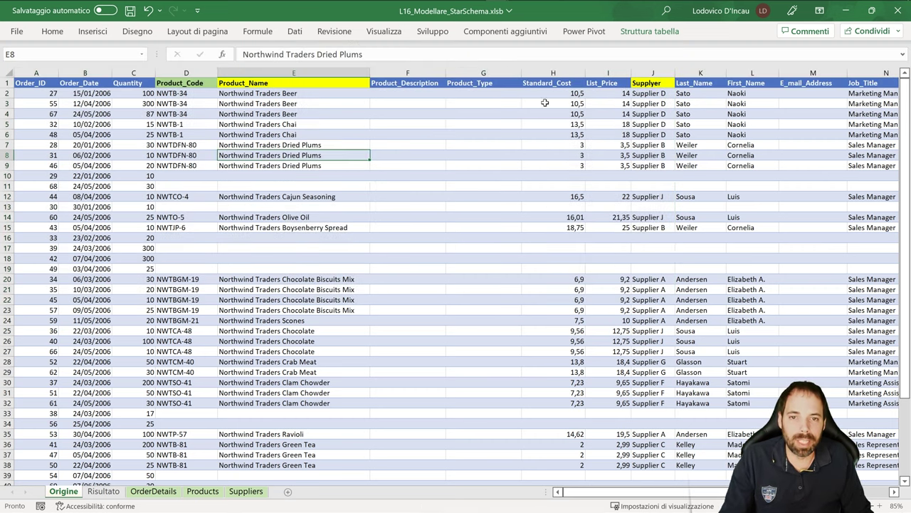
Cycle through the OrderDetails, Products and Suppliers sheets, ending on OrderDetails with the Power Pivot ribbon shown
click(160, 491)
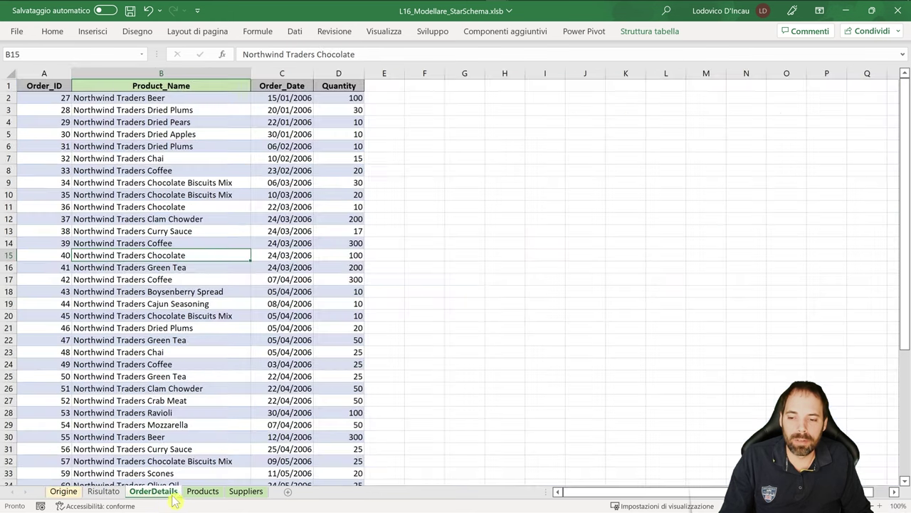
click(193, 494)
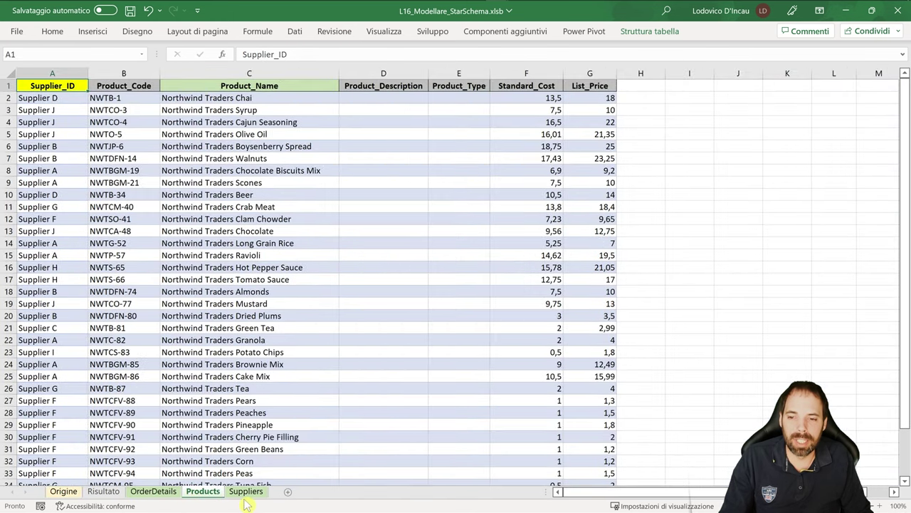
click(247, 496)
click(203, 493)
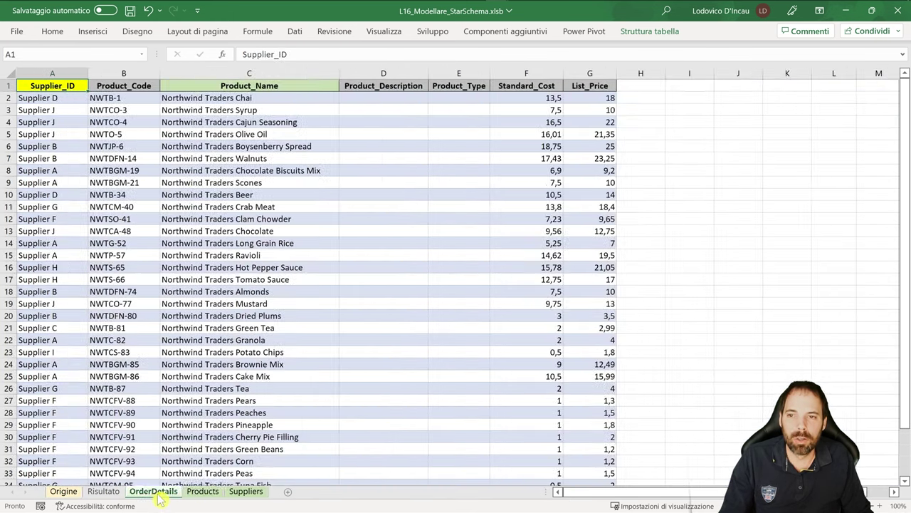
click(157, 492)
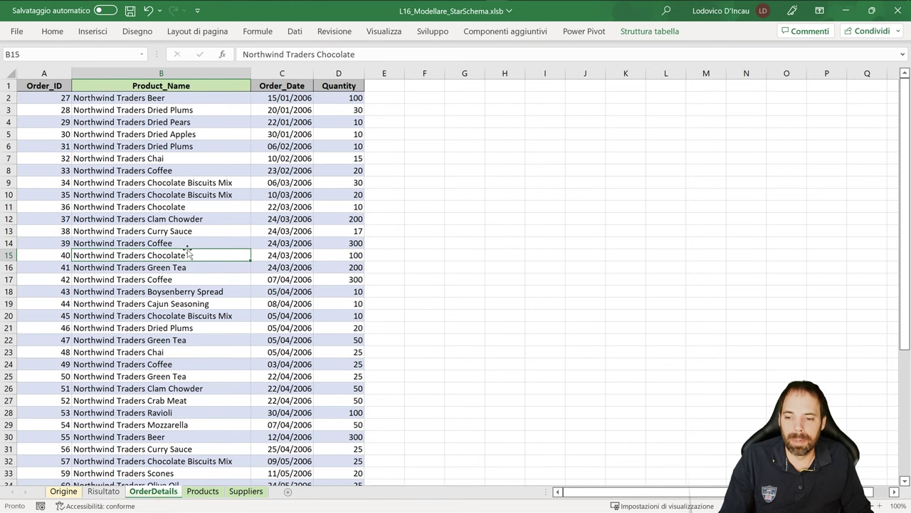
click(205, 499)
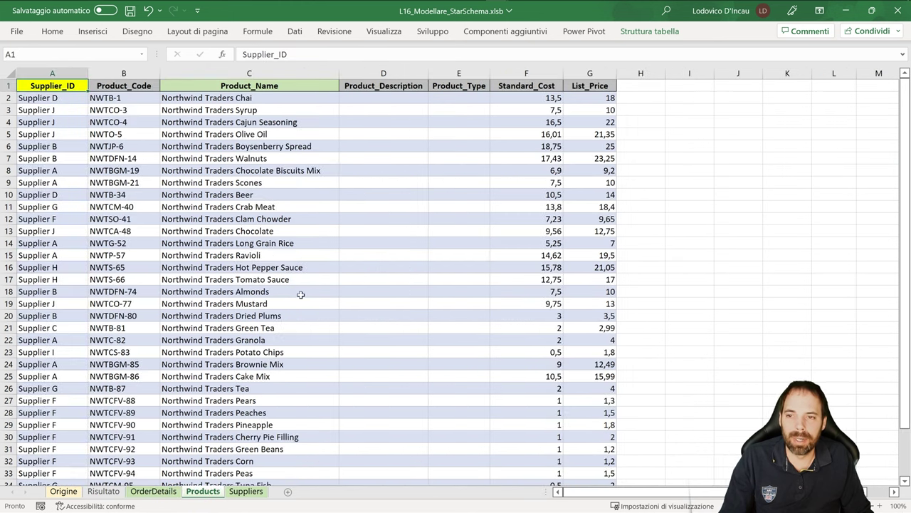
click(248, 493)
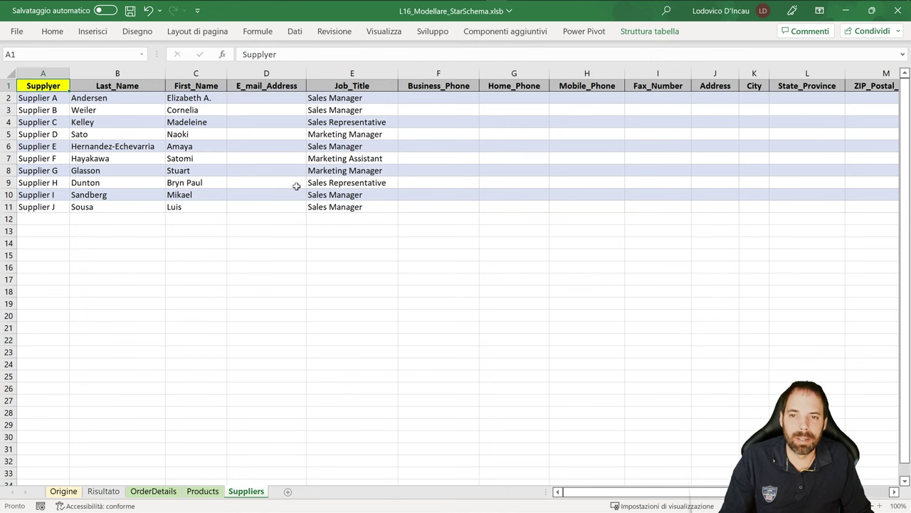
click(203, 491)
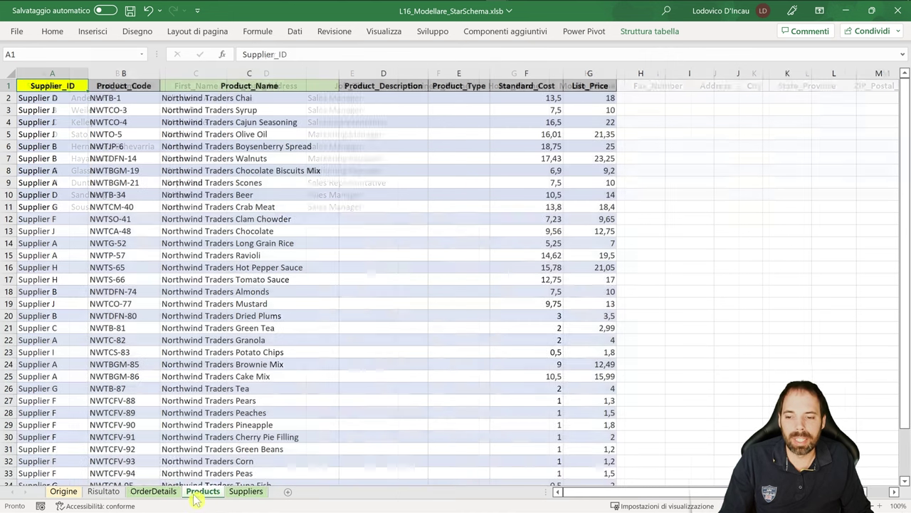
click(154, 492)
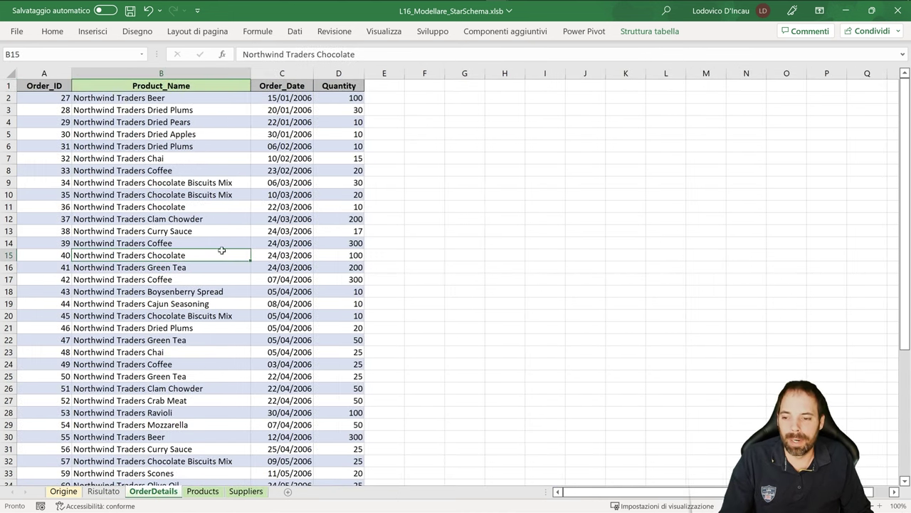
click(204, 492)
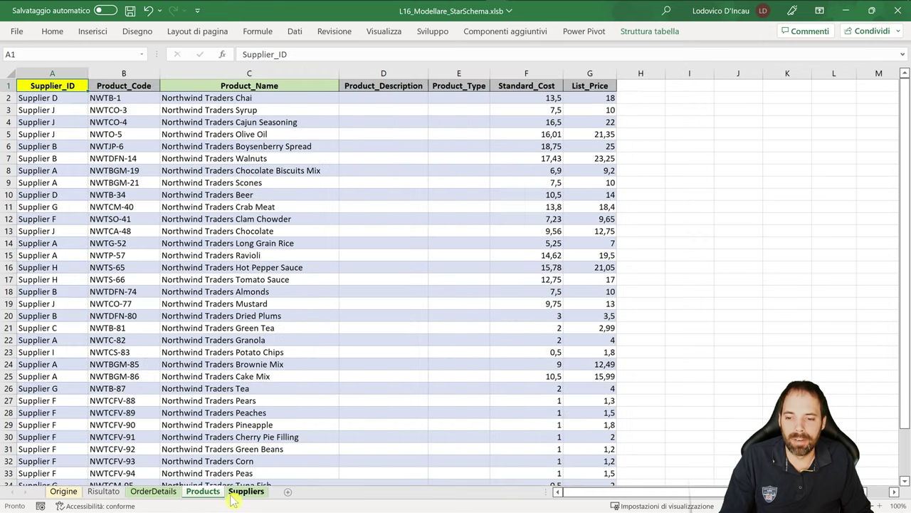
click(238, 492)
click(168, 492)
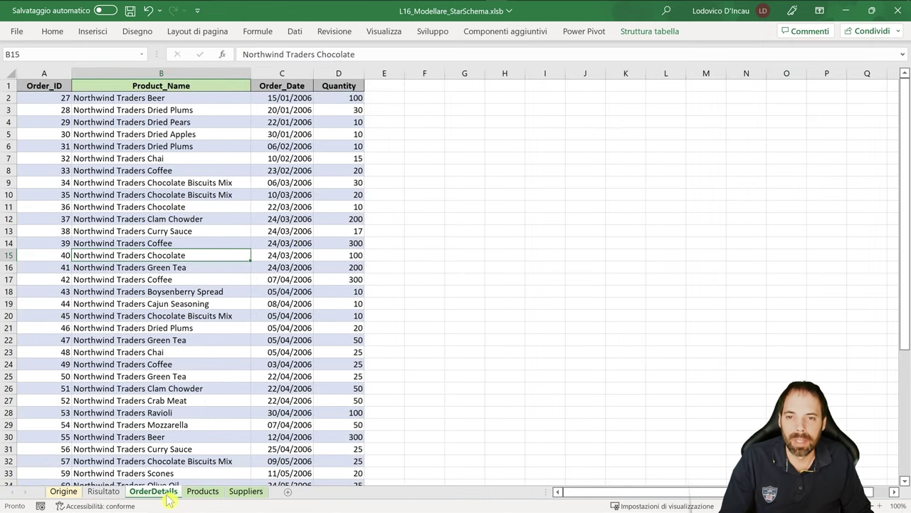
click(588, 33)
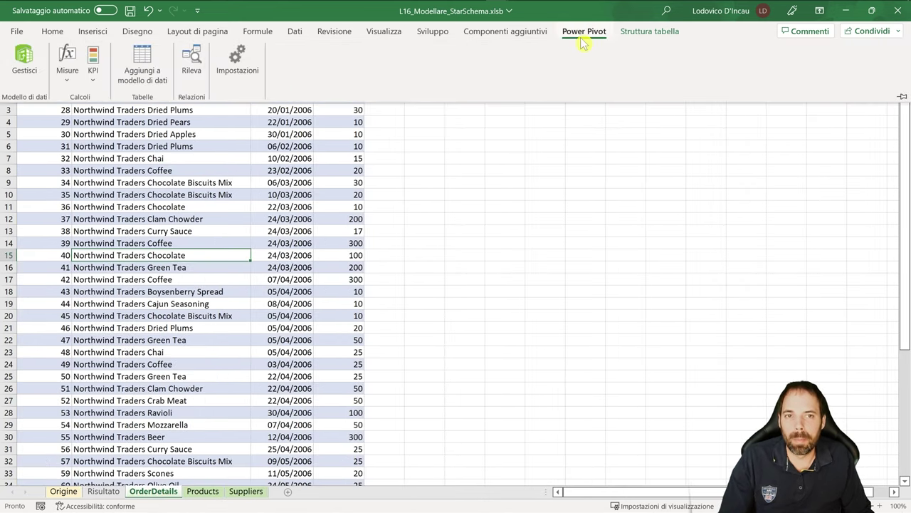
Open Power Pivot maximized and view the Product and OrderDetails tables
click(23, 68)
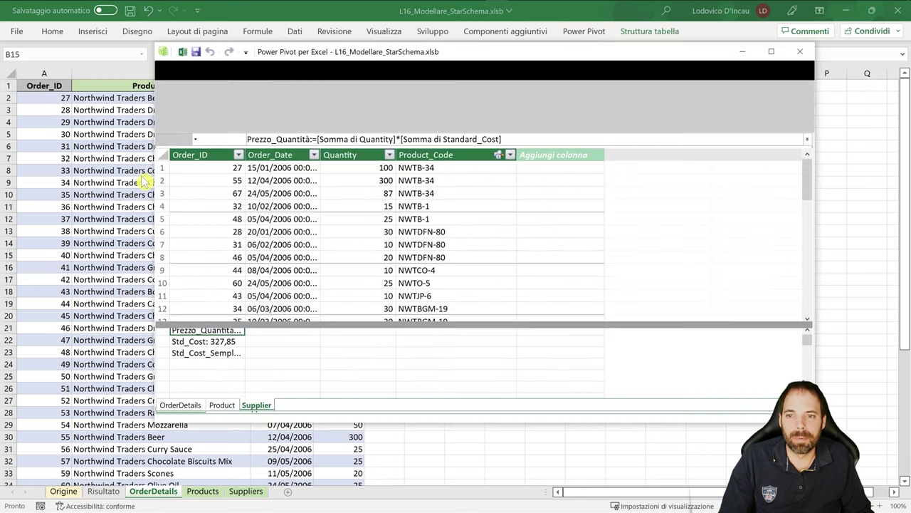
double_click(437, 54)
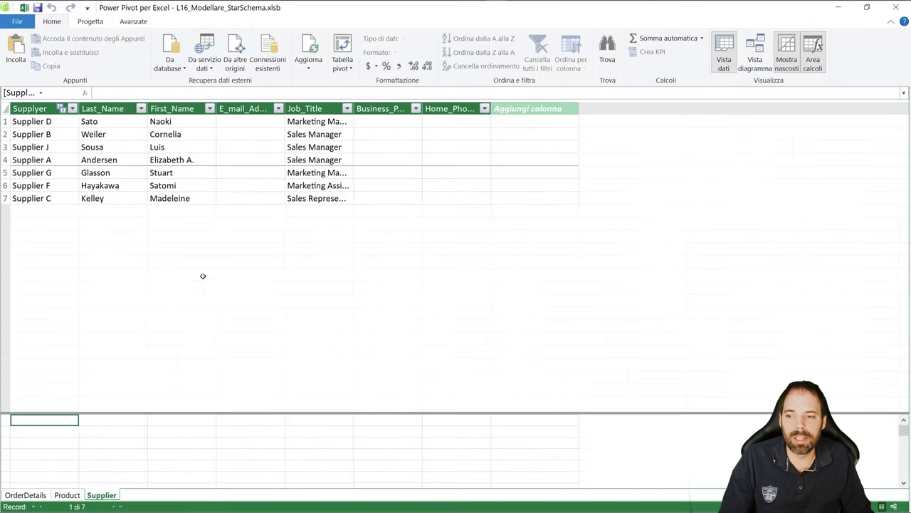
click(67, 495)
click(26, 494)
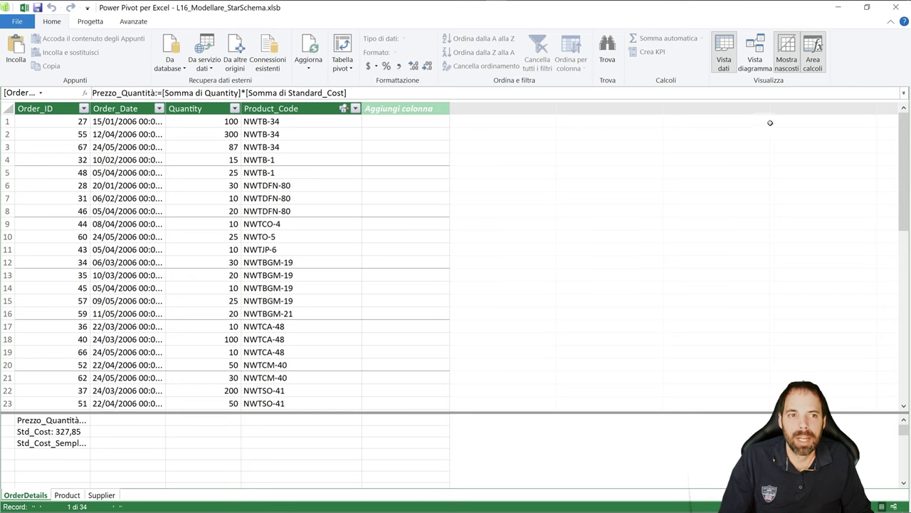
In Vista diagramma, reposition the Supplier and Product tables and inspect both Product_Code relationships
click(753, 53)
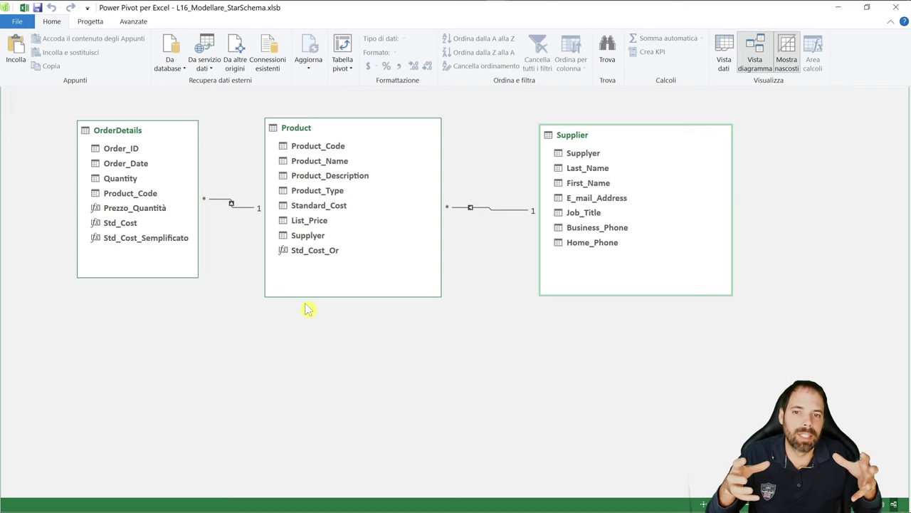
drag(576, 136, 566, 131)
drag(331, 135, 364, 137)
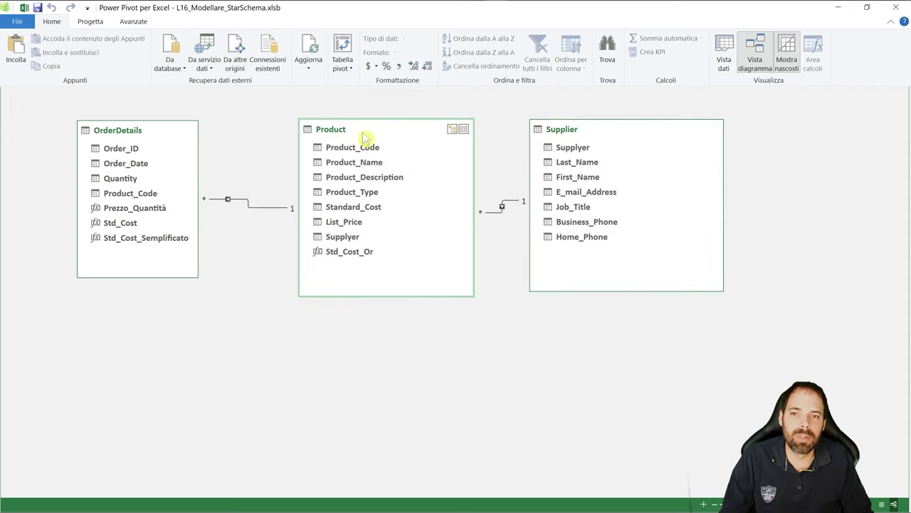
click(505, 206)
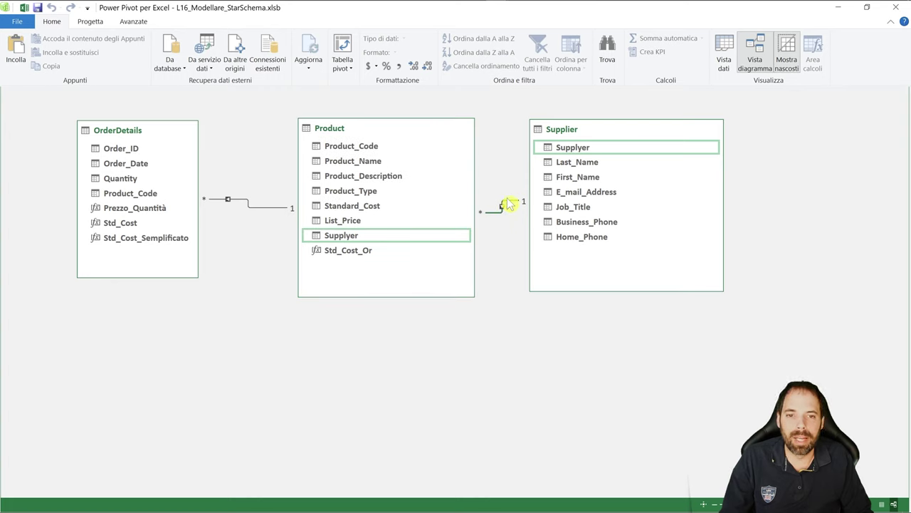
click(271, 208)
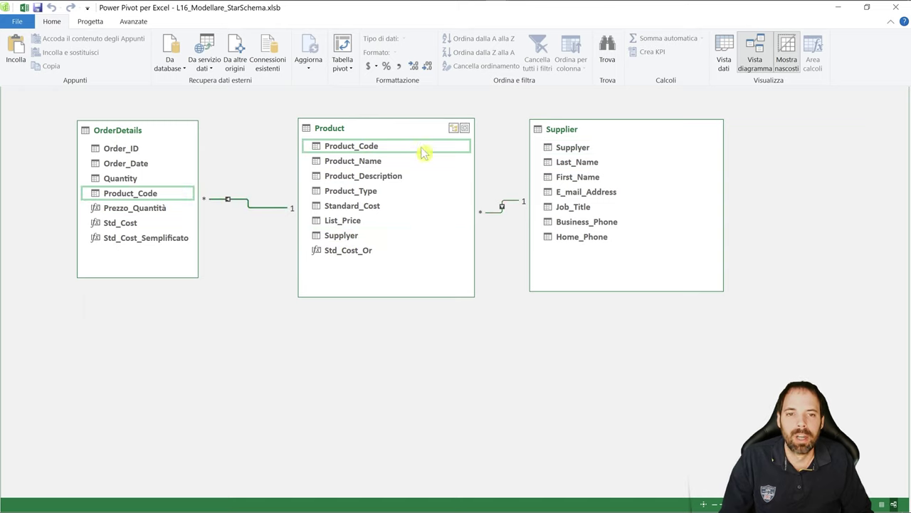
click(168, 140)
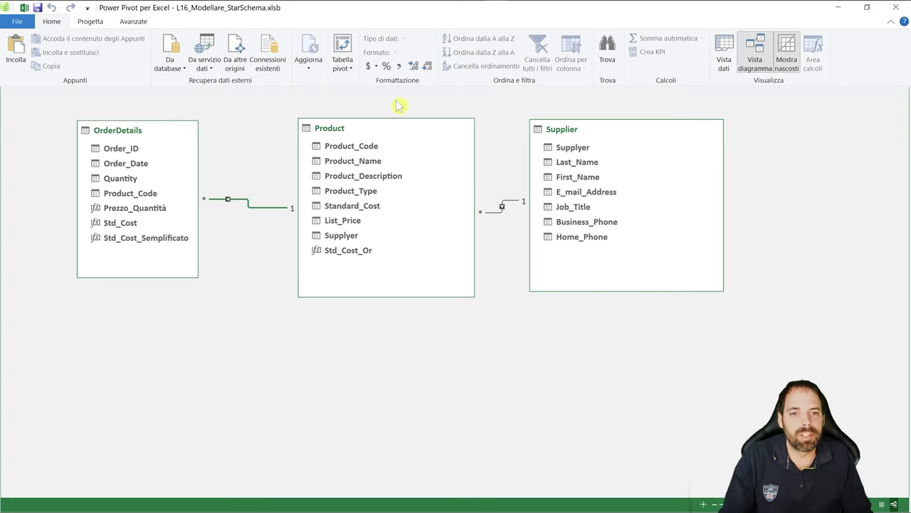
drag(398, 135, 376, 127)
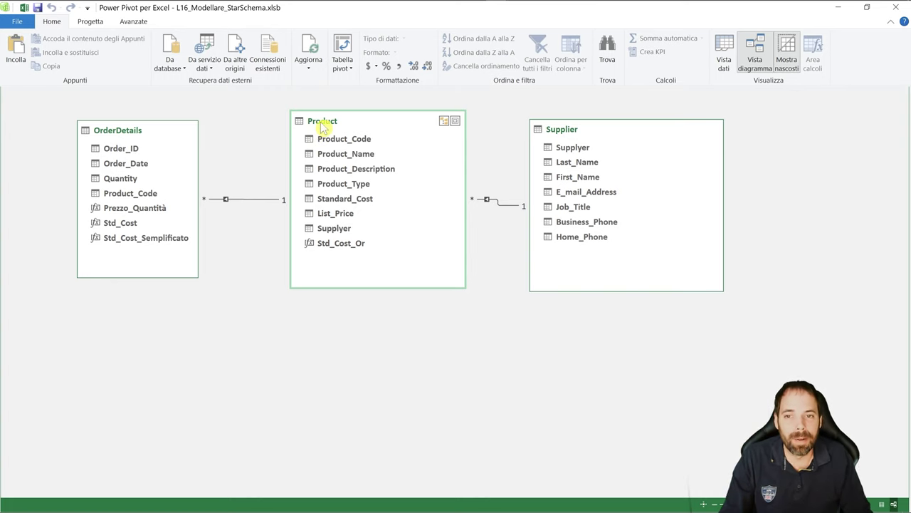
Close Power Pivot, recheck the Suppliers, OrderDetails and Products sheets, then reopen Power Pivot via Gestisci
click(896, 8)
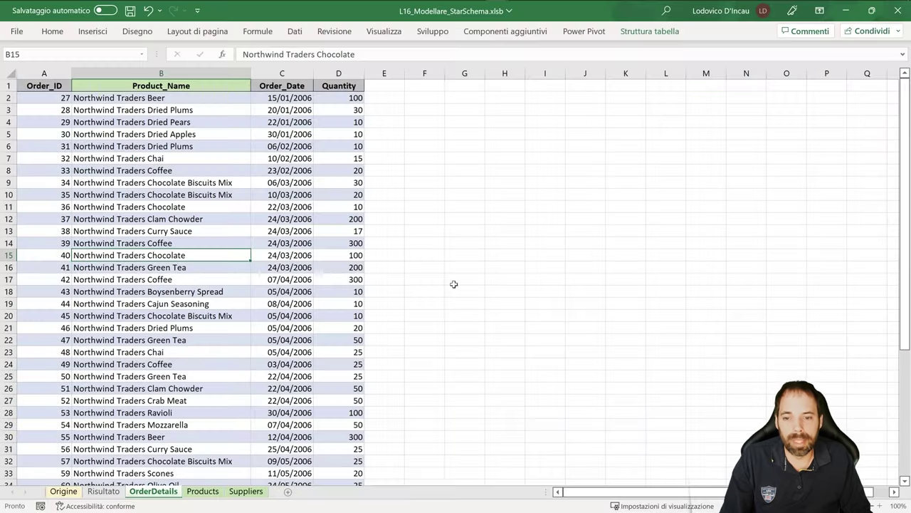
click(203, 491)
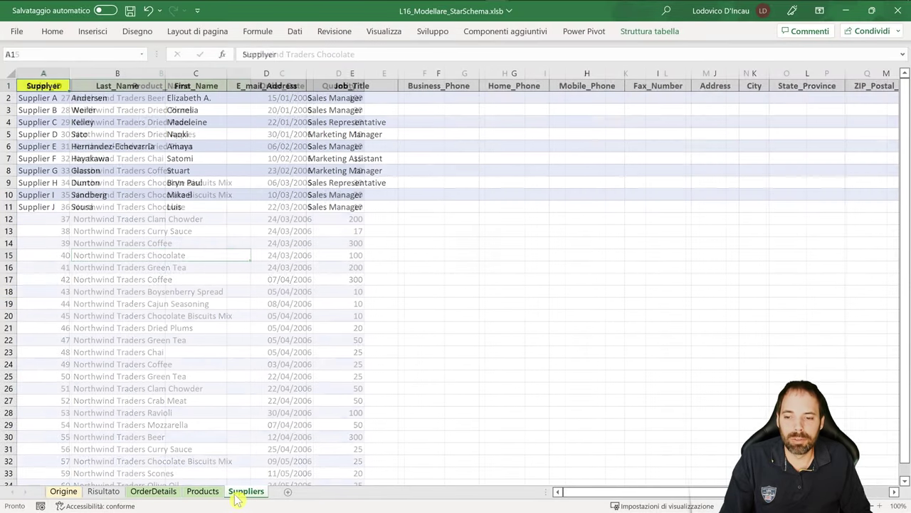
click(152, 501)
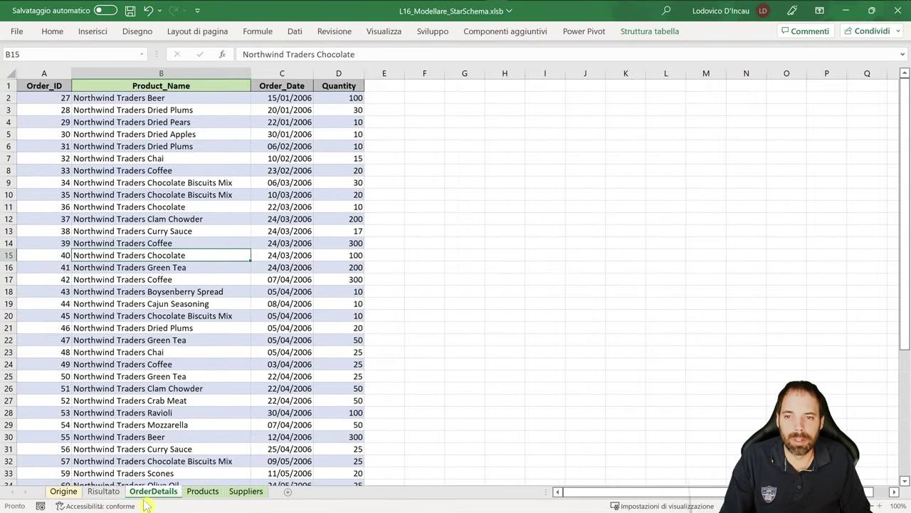
click(385, 99)
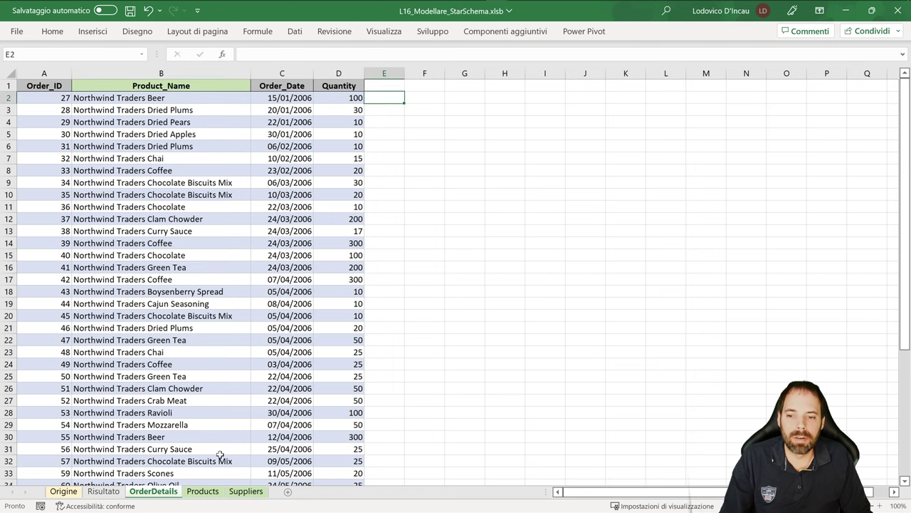
click(203, 491)
click(157, 494)
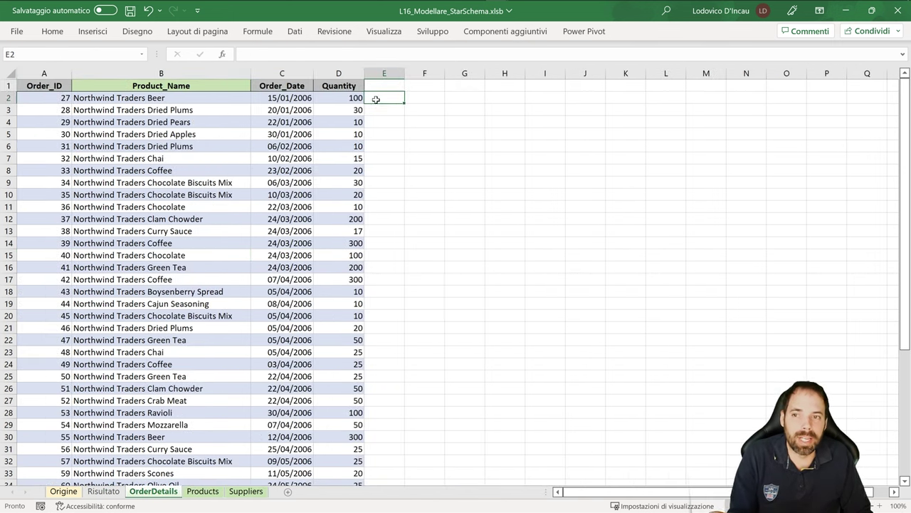
click(181, 98)
click(203, 490)
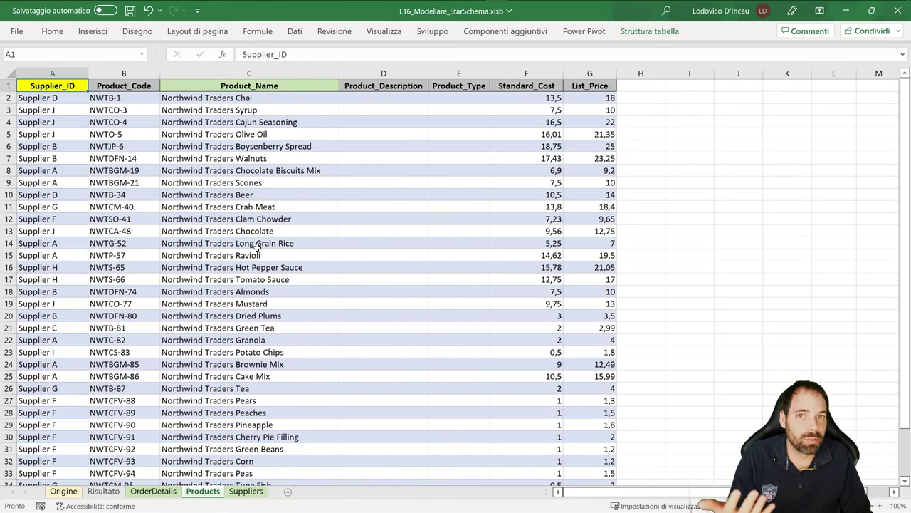
click(584, 32)
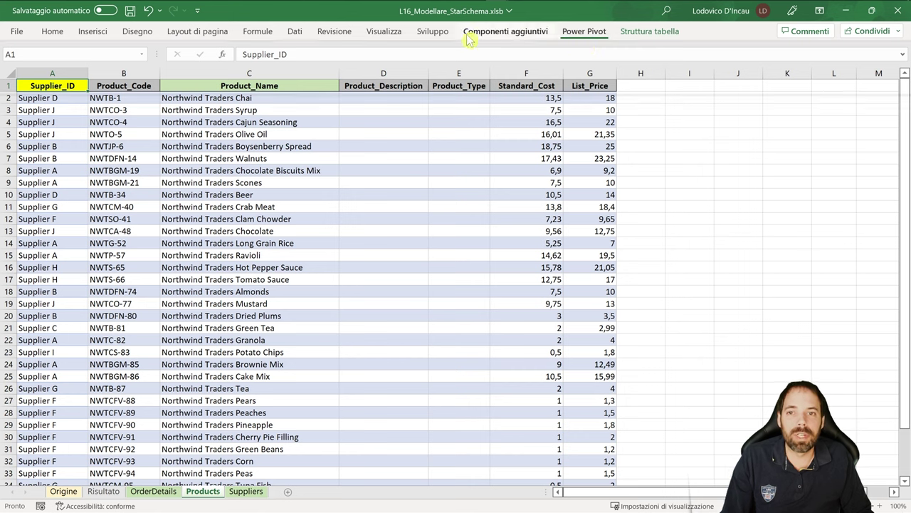
click(27, 63)
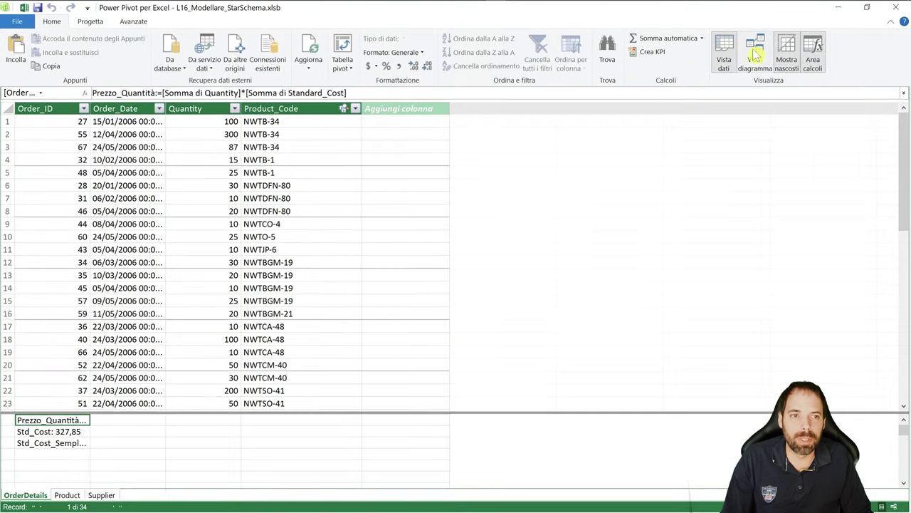
In the diagram, select the OrderDetails and Supplier tables and highlight the OrderDetails–Product relationship on Product_Code
click(754, 53)
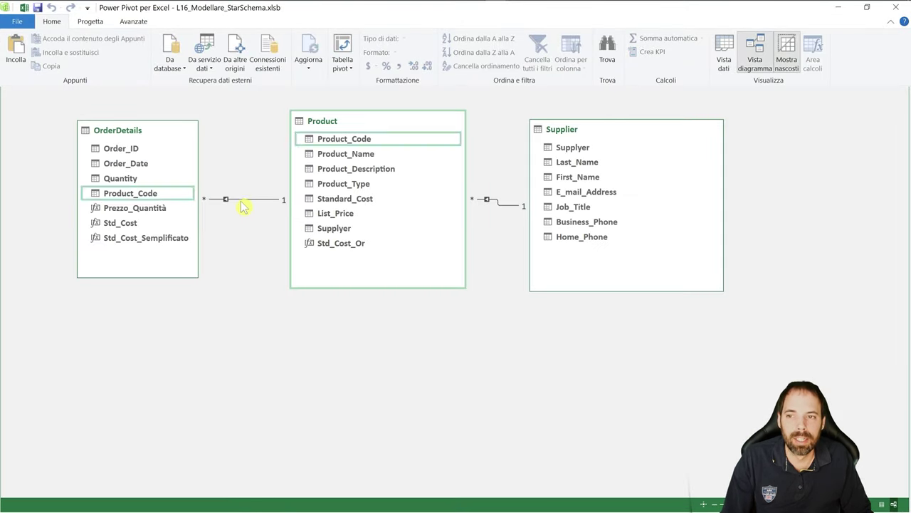
click(121, 131)
click(368, 126)
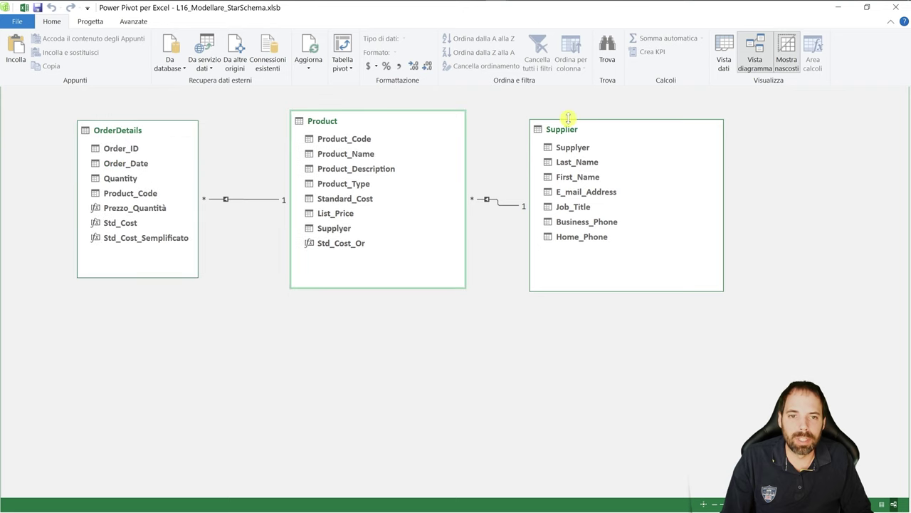
click(571, 132)
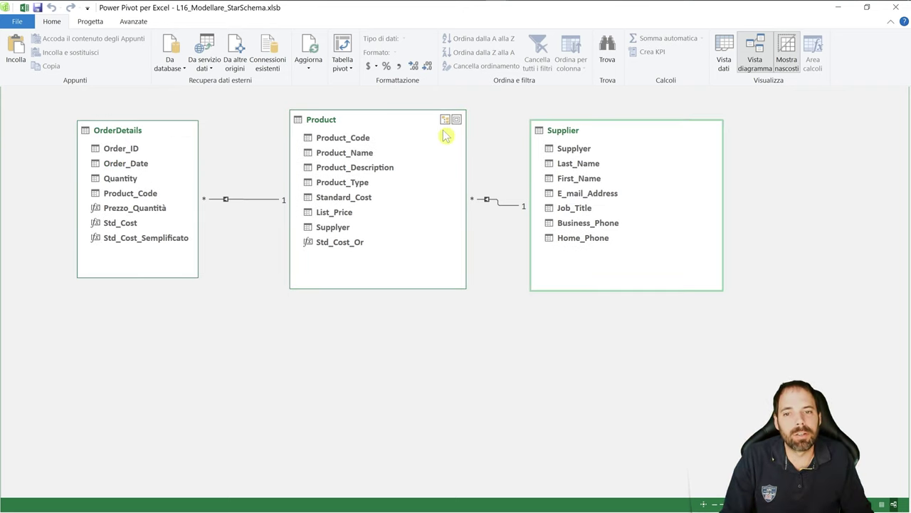
click(262, 203)
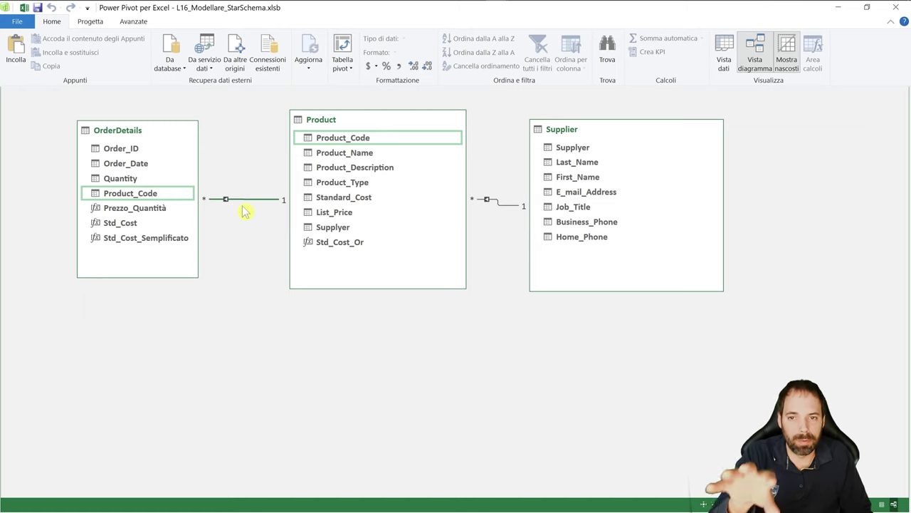
Inspect the OrderDetails grid and its Prezzo_Quantità and Std_Cost_Semplificato SumX measures, then close Power Pivot
click(724, 61)
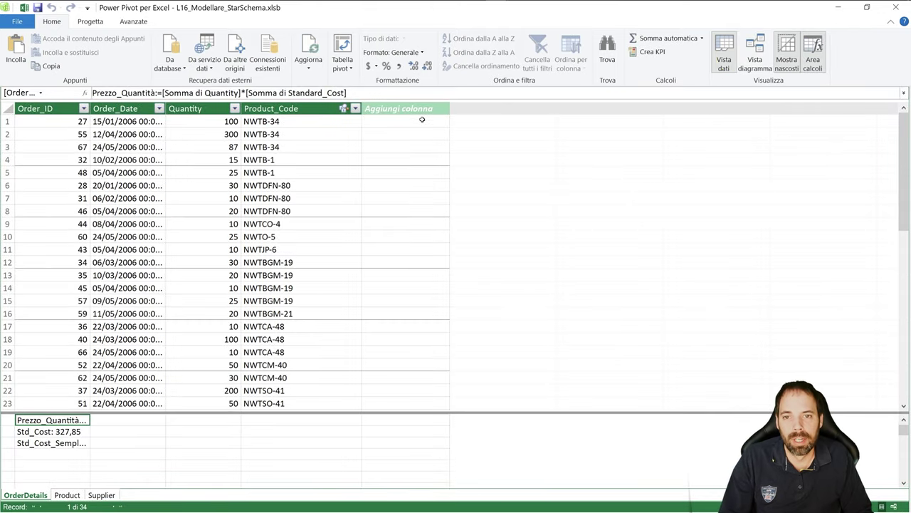
click(422, 119)
click(384, 134)
click(381, 150)
click(380, 177)
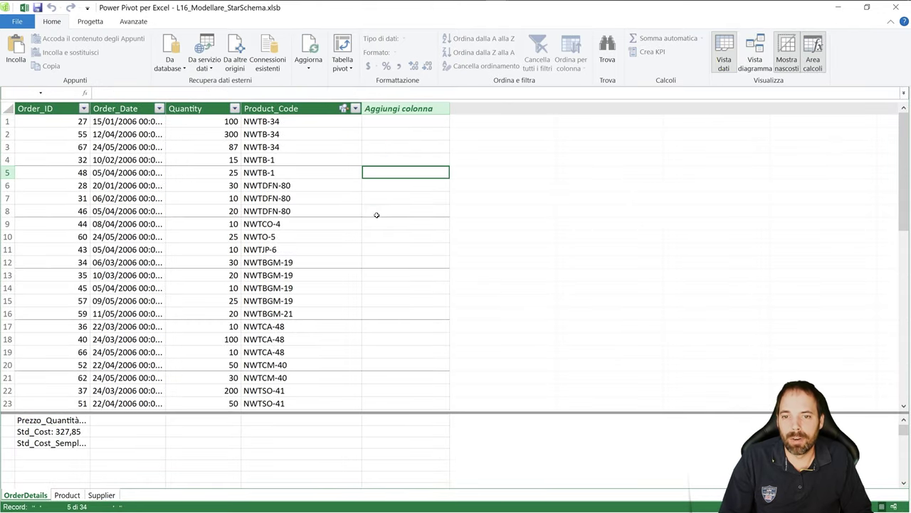
click(377, 212)
click(389, 161)
click(387, 133)
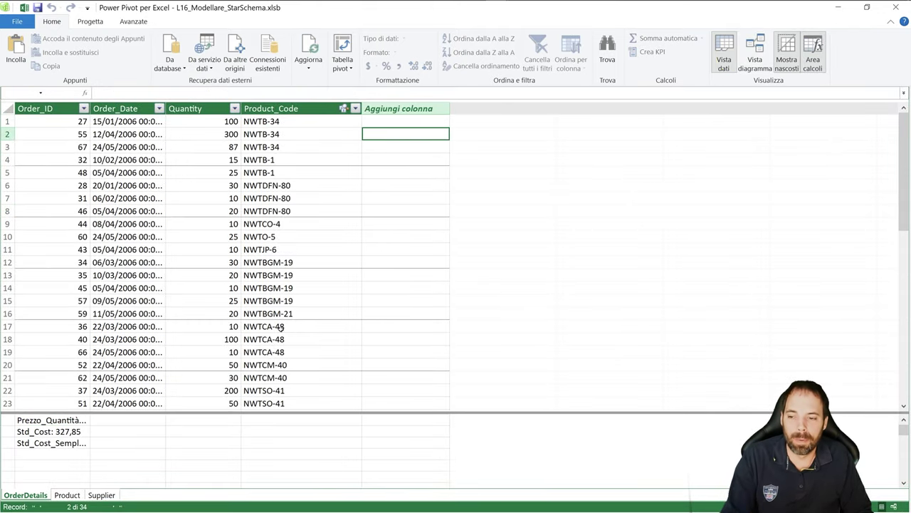
click(40, 423)
click(35, 444)
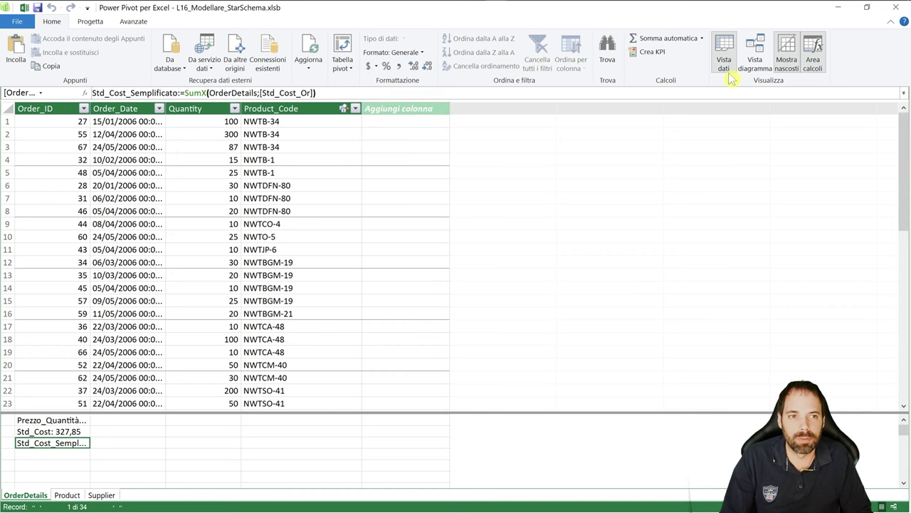
click(754, 55)
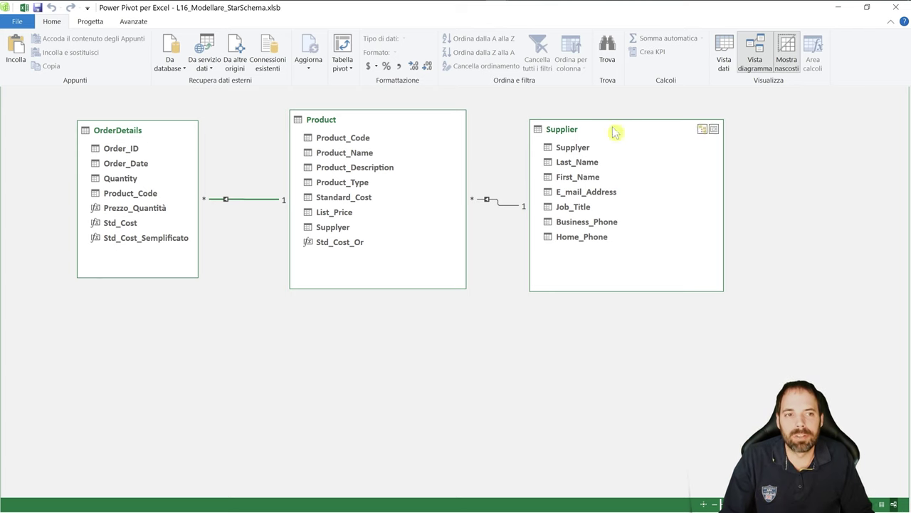
click(896, 7)
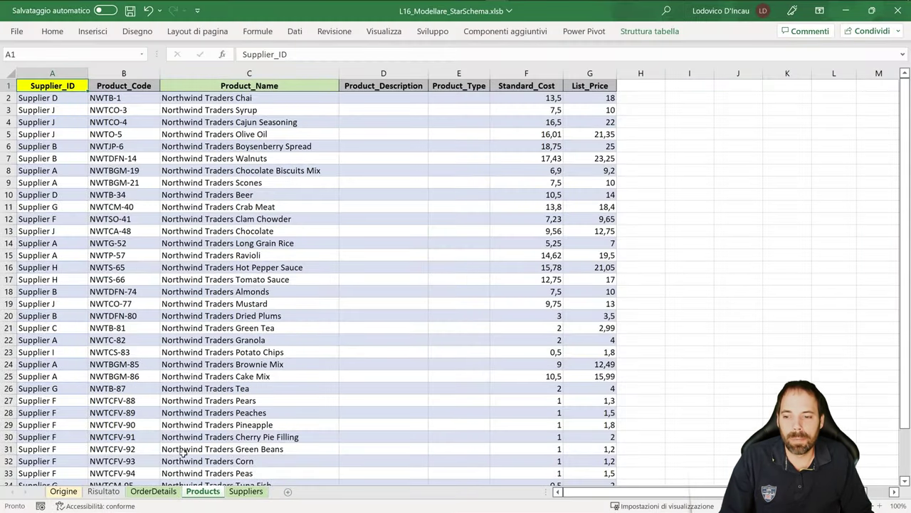
On the Risultato sheet, show the pivot table's field list via Mostra elenco campi
click(104, 492)
click(194, 147)
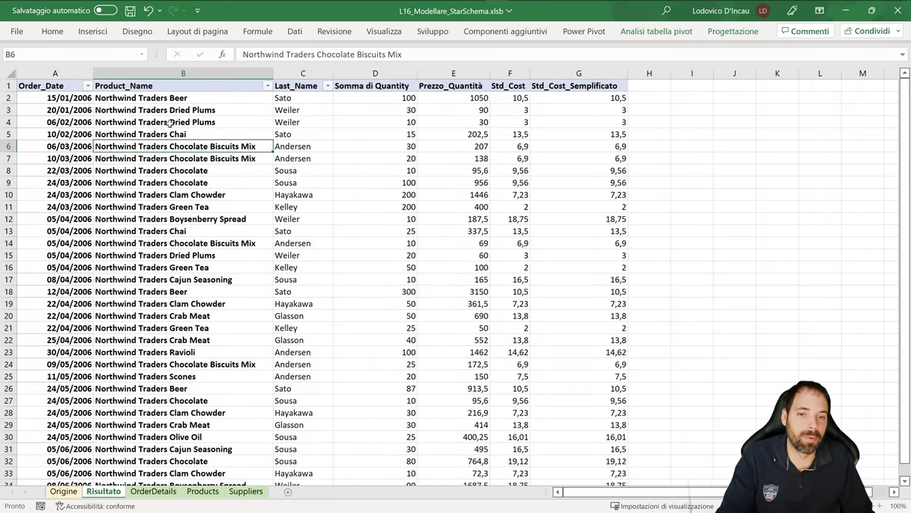
right_click(273, 122)
click(325, 494)
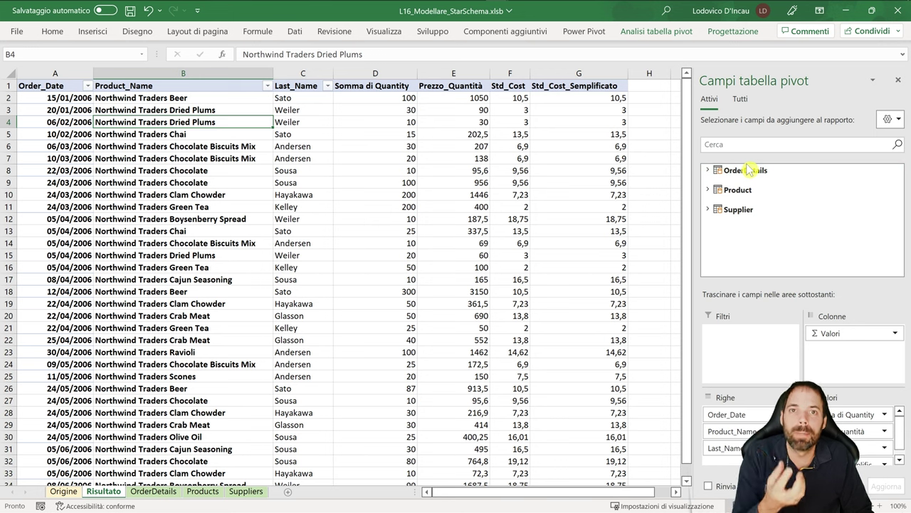
click(153, 490)
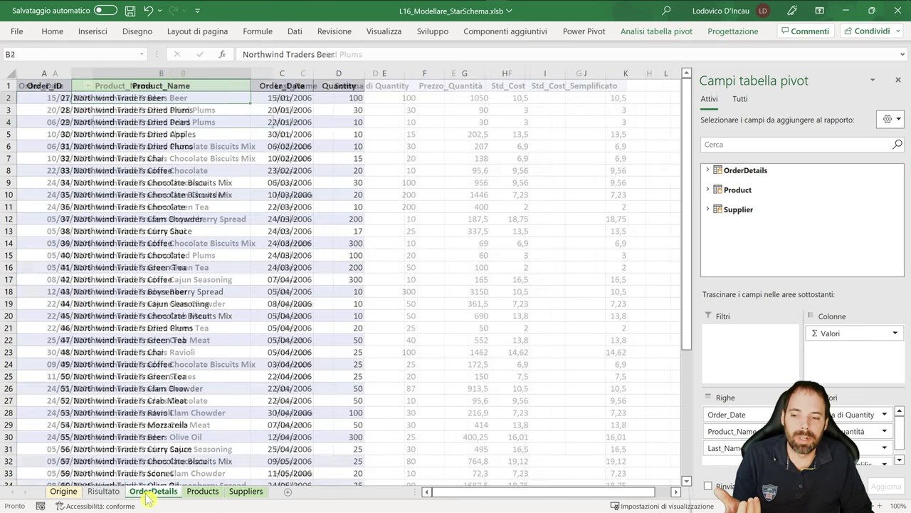
click(104, 491)
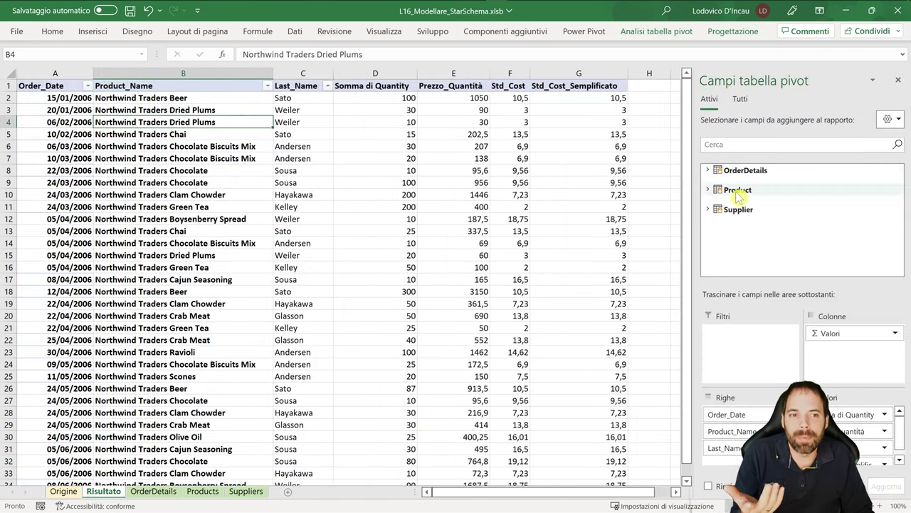
Switch the field list between Tutti, listing every workbook table, and Attivi, listing only pivot tables
mouse_move(748, 175)
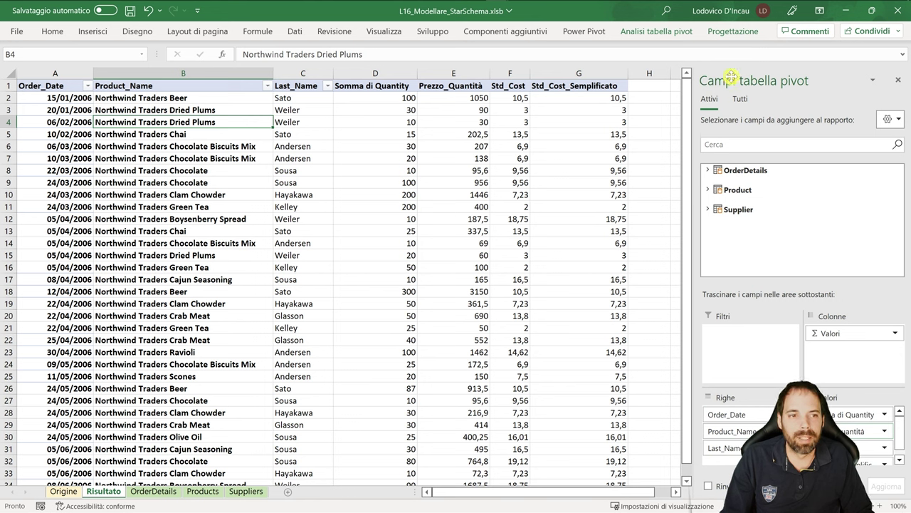
click(741, 99)
scroll(739, 235, down, 1)
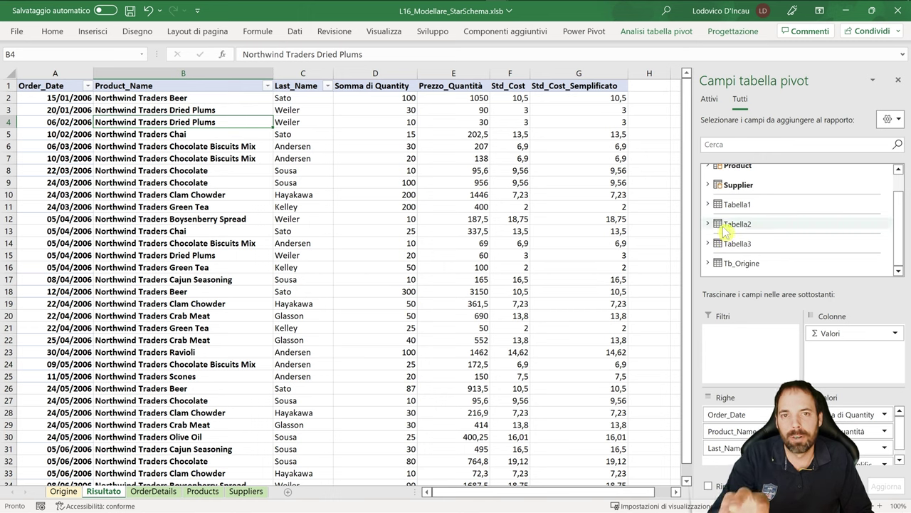
scroll(723, 233, up, 1)
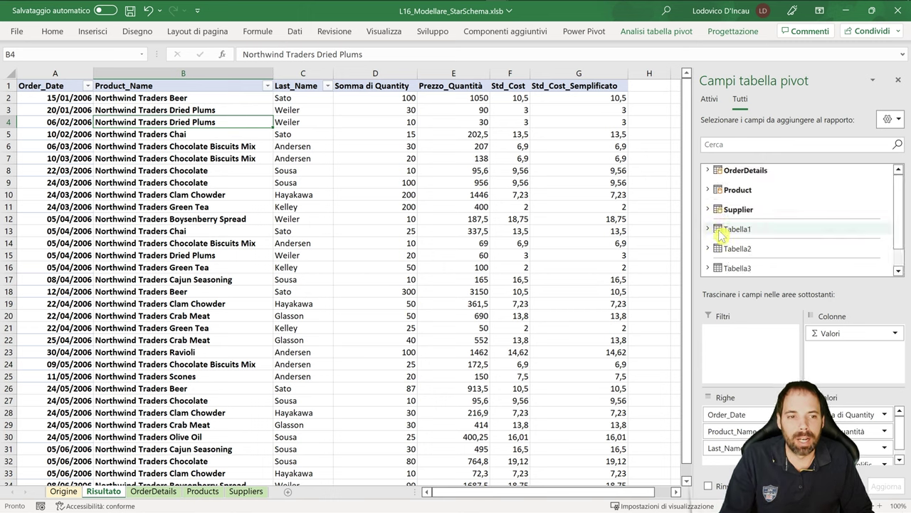
click(709, 101)
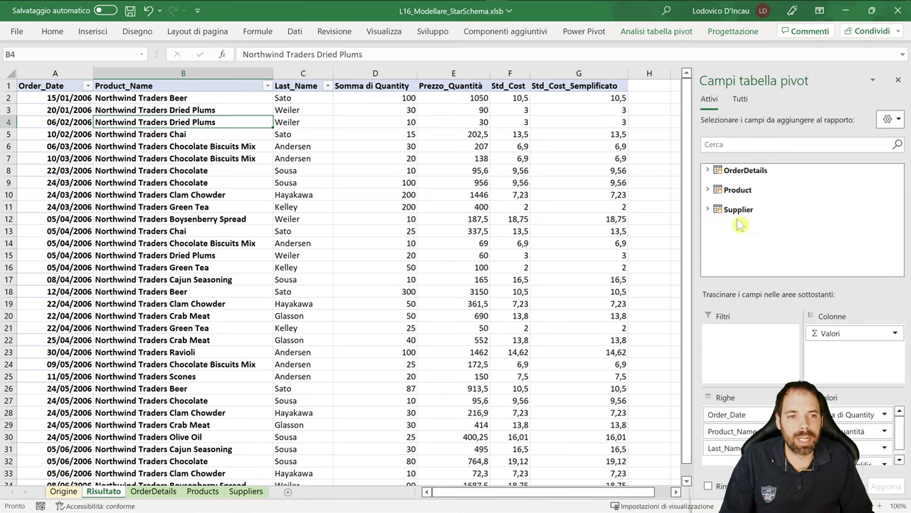
Expand and collapse the OrderDetails, Product and Supplier tables to review their fields
click(709, 170)
scroll(755, 212, down, 1)
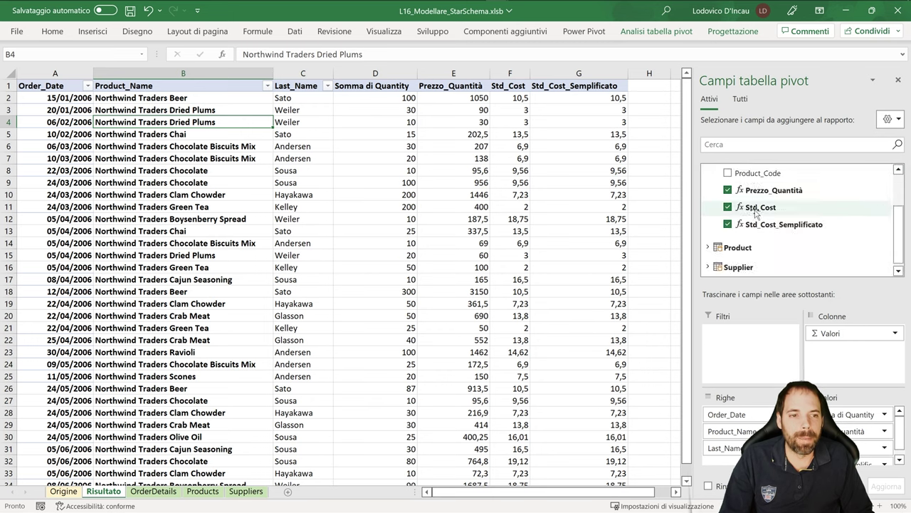
scroll(756, 212, up, 1)
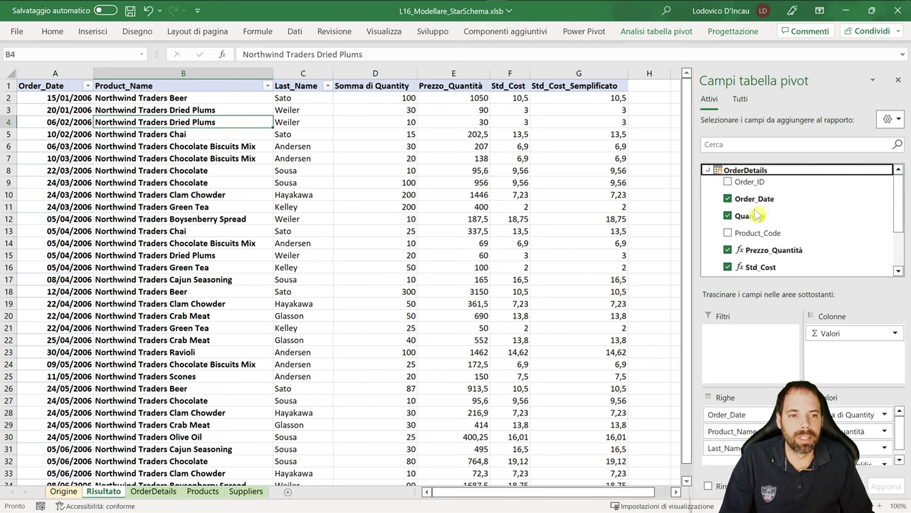
click(709, 170)
click(709, 188)
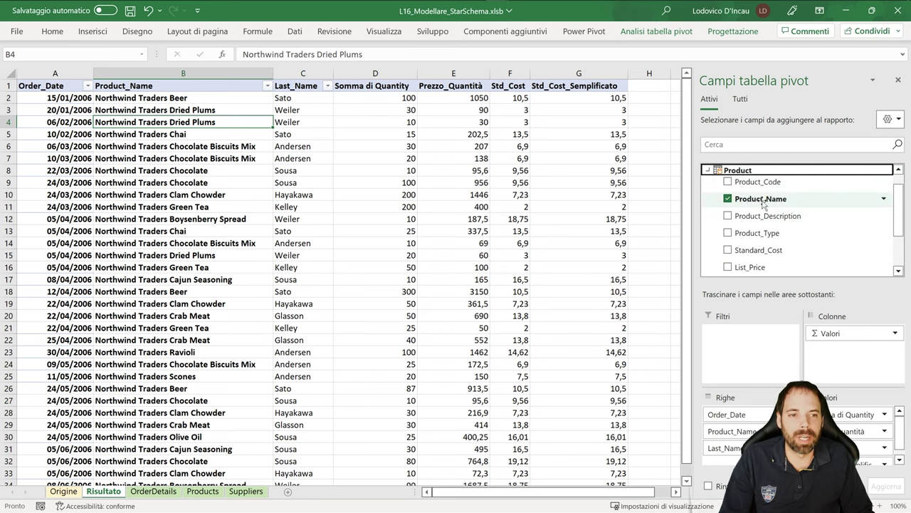
click(709, 171)
click(709, 205)
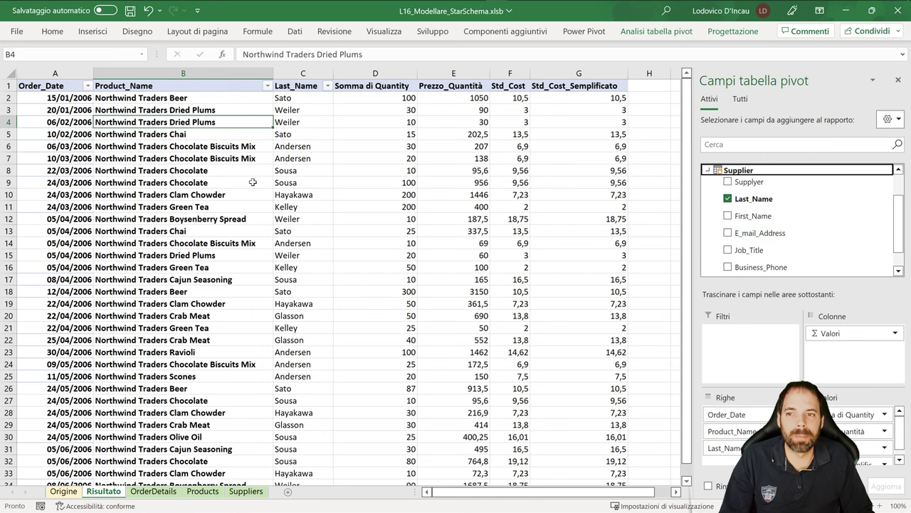
click(708, 171)
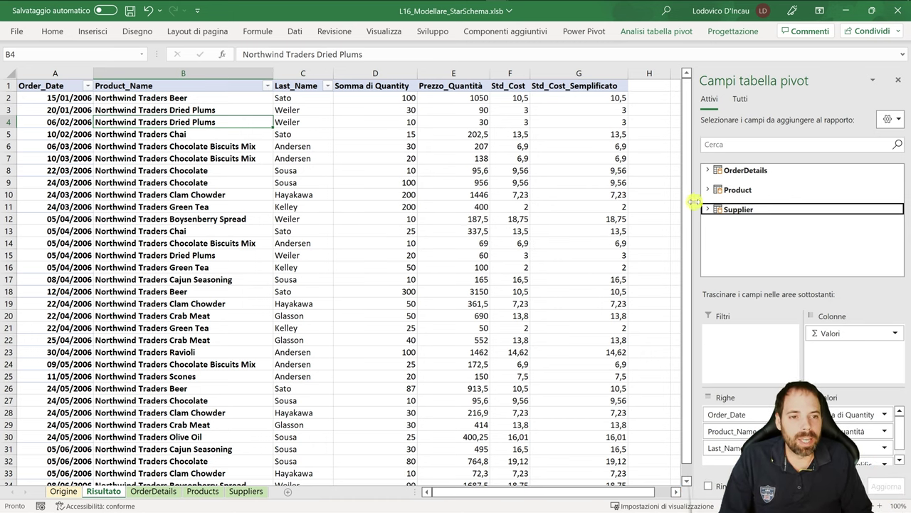
Temporarily widen the pivot field list pane, scroll it, then narrow it back
drag(696, 205, 333, 206)
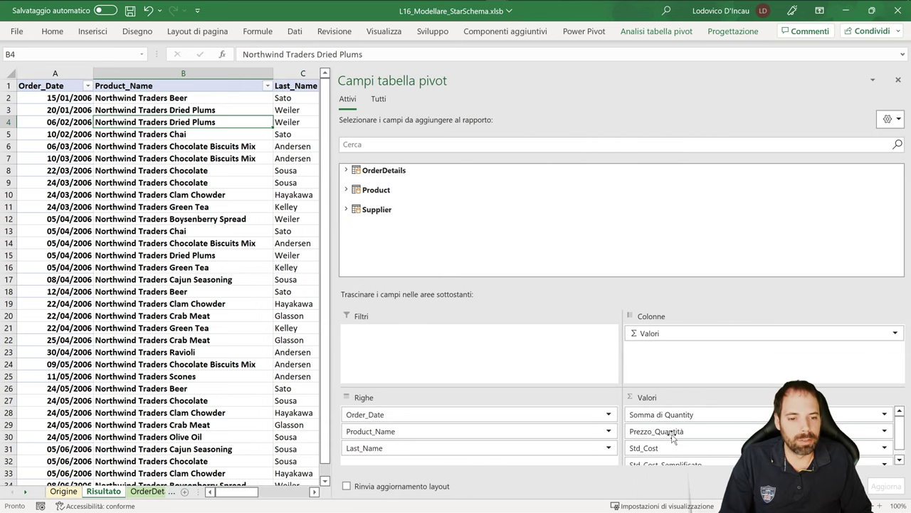
scroll(663, 414, down, 1)
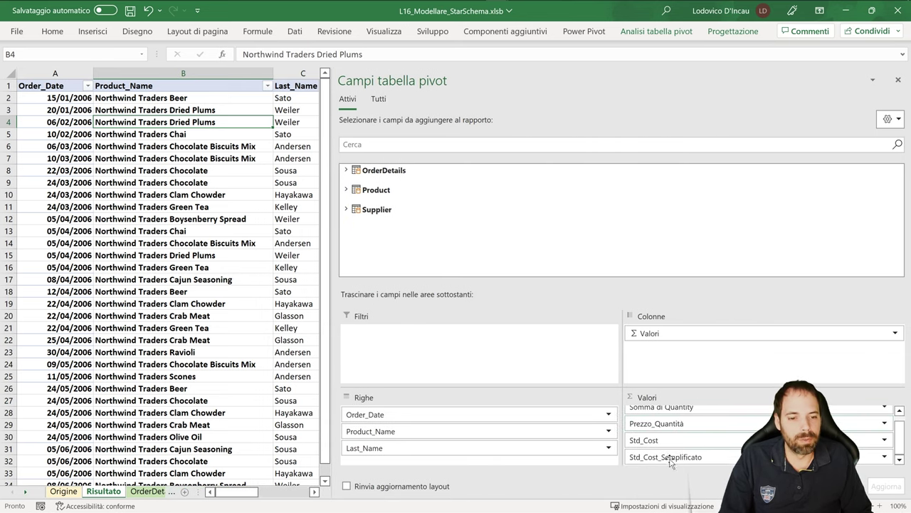
scroll(670, 459, up, 1)
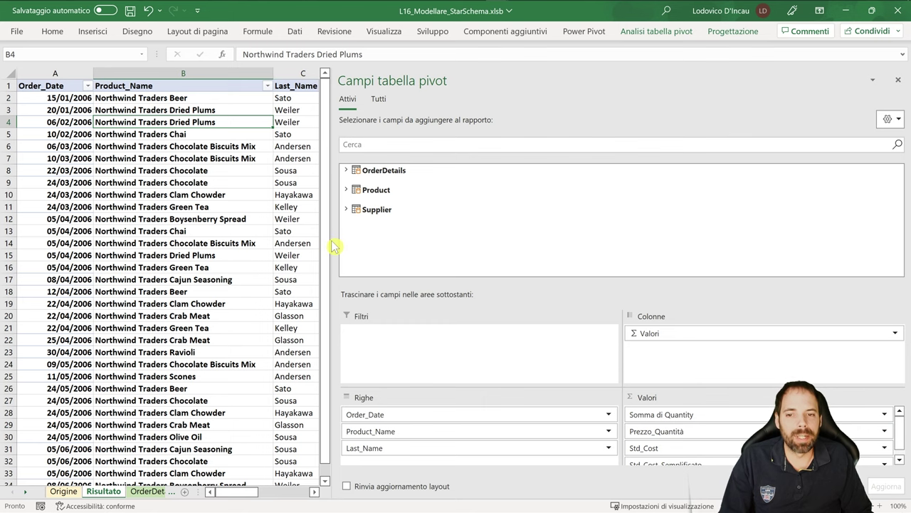
drag(332, 241, 689, 241)
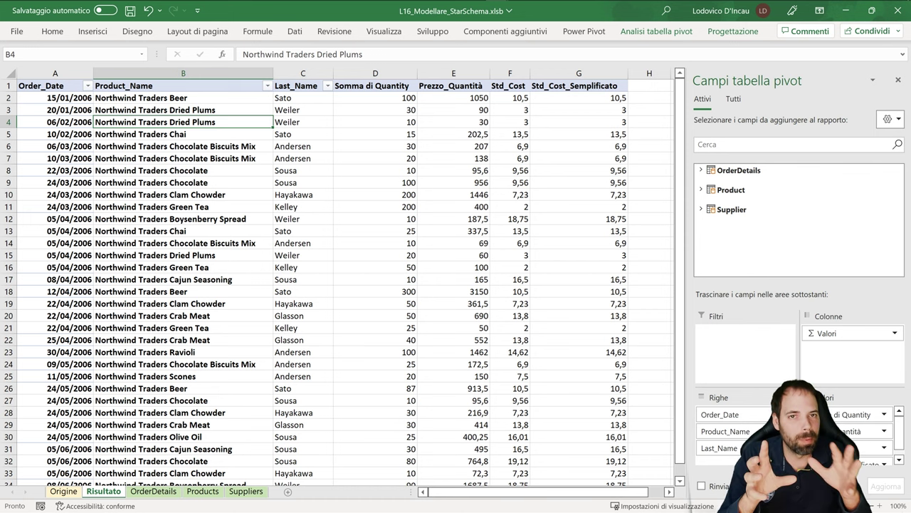
Reopen Power Pivot, widen the Order_ID column, then close it to return to Risultato
click(583, 31)
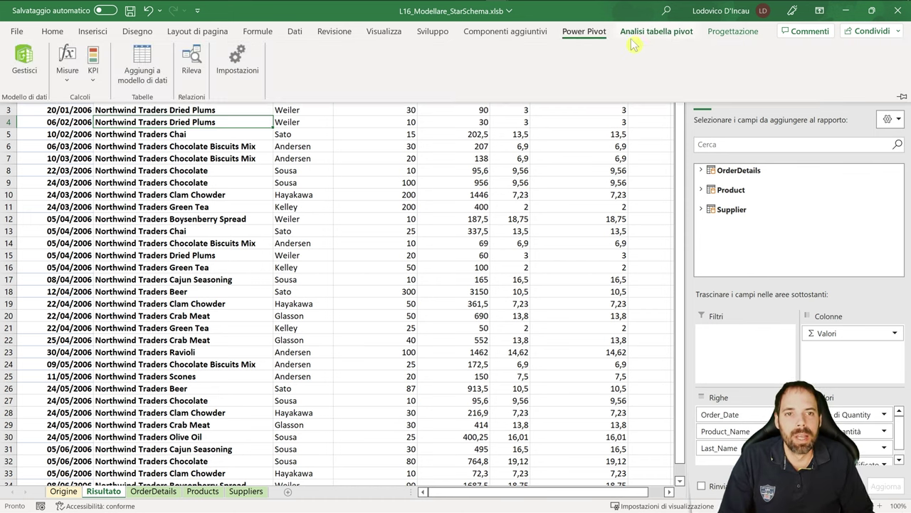
click(24, 60)
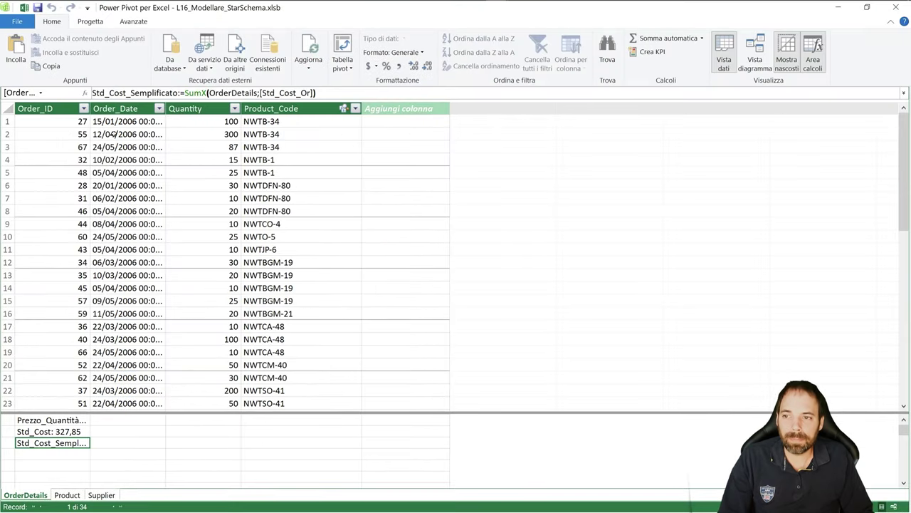
drag(89, 109, 145, 118)
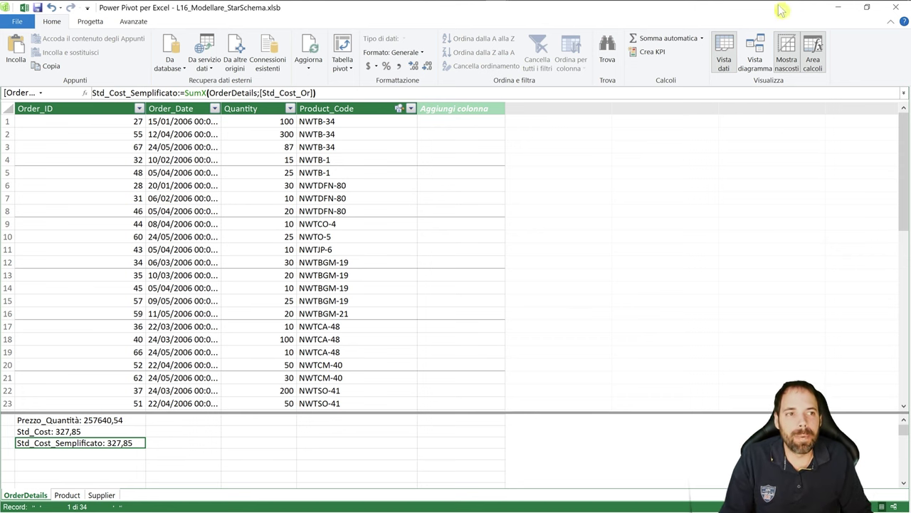
click(896, 7)
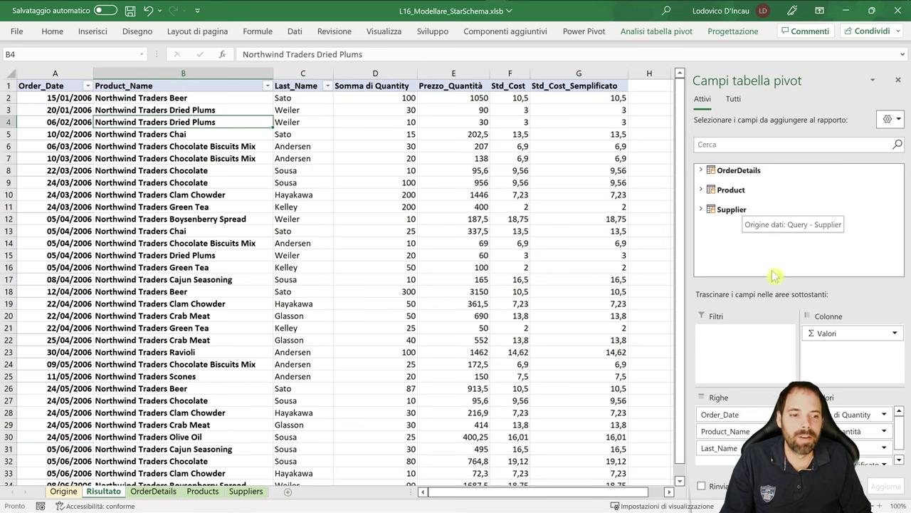
click(857, 416)
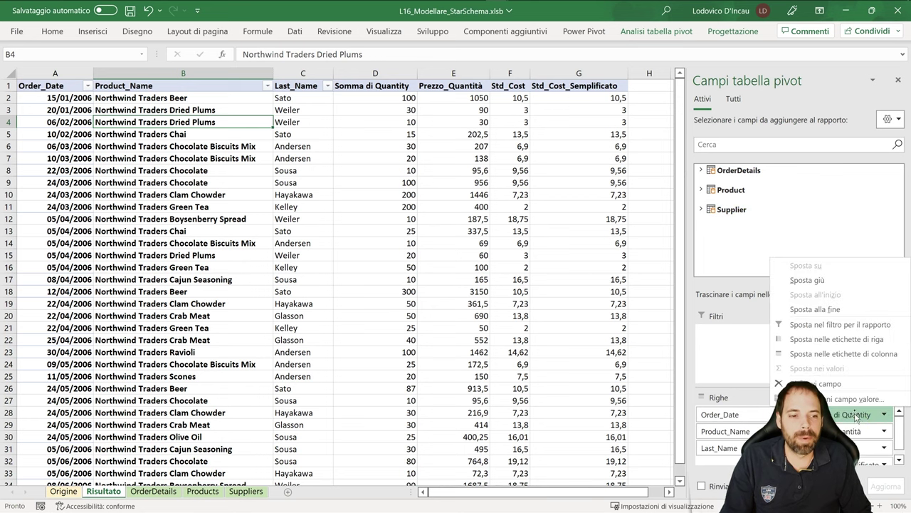
double_click(631, 14)
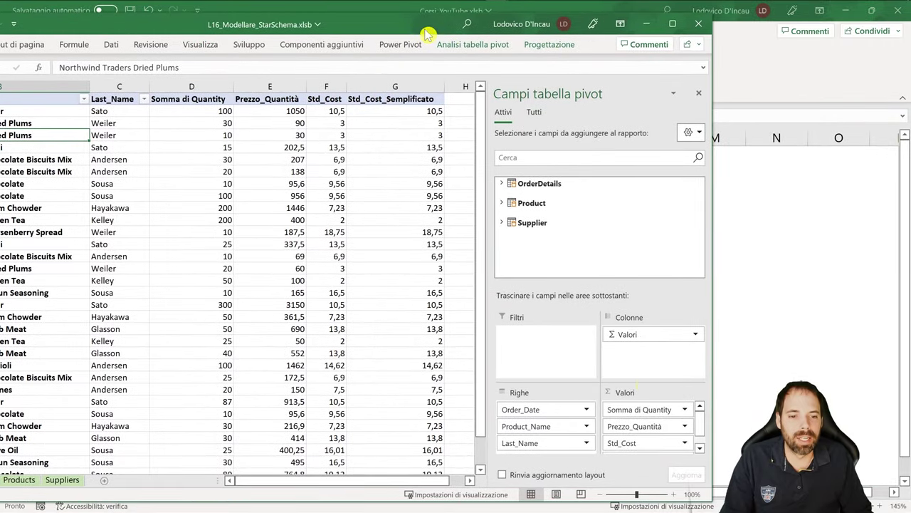
click(649, 404)
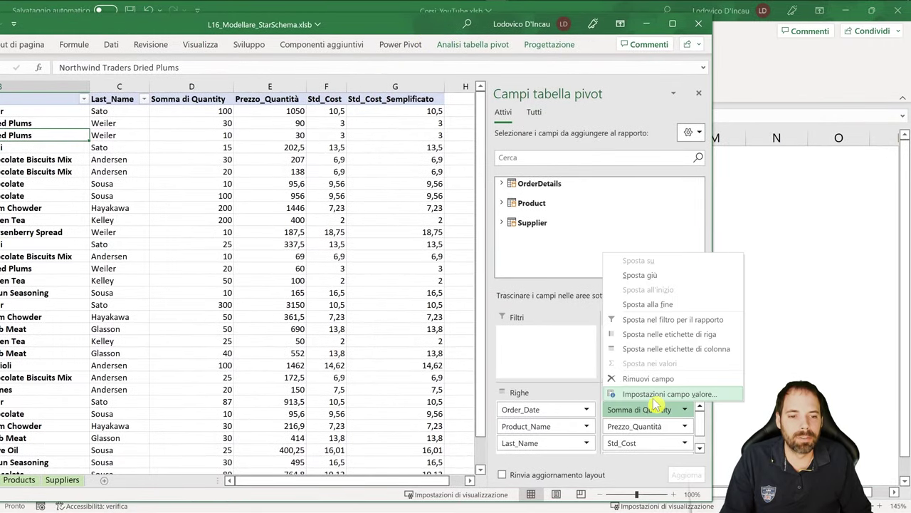
click(653, 396)
click(285, 302)
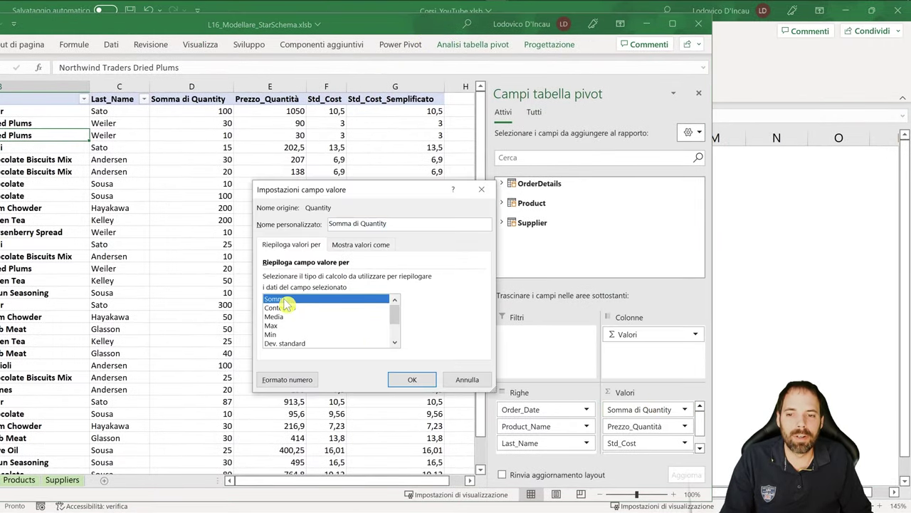
click(285, 308)
click(288, 326)
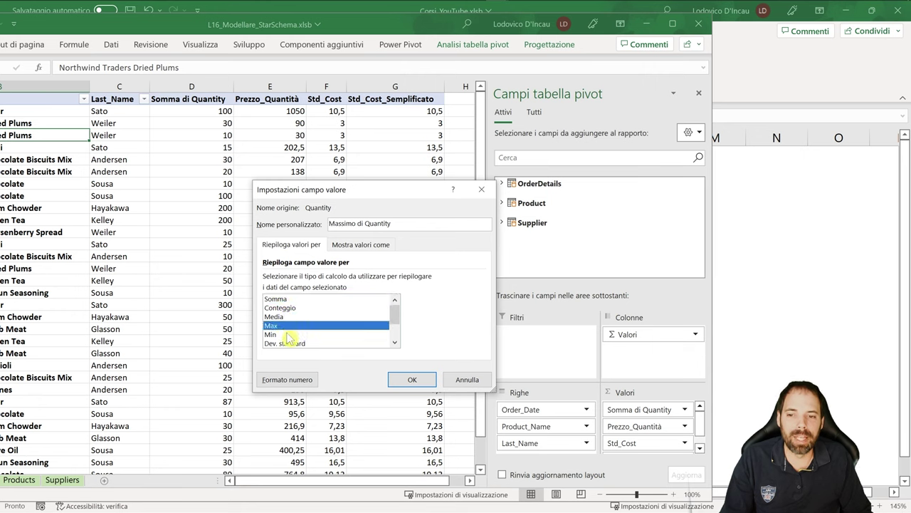
click(288, 335)
scroll(292, 341, down, 1)
click(299, 318)
scroll(299, 317, down, 1)
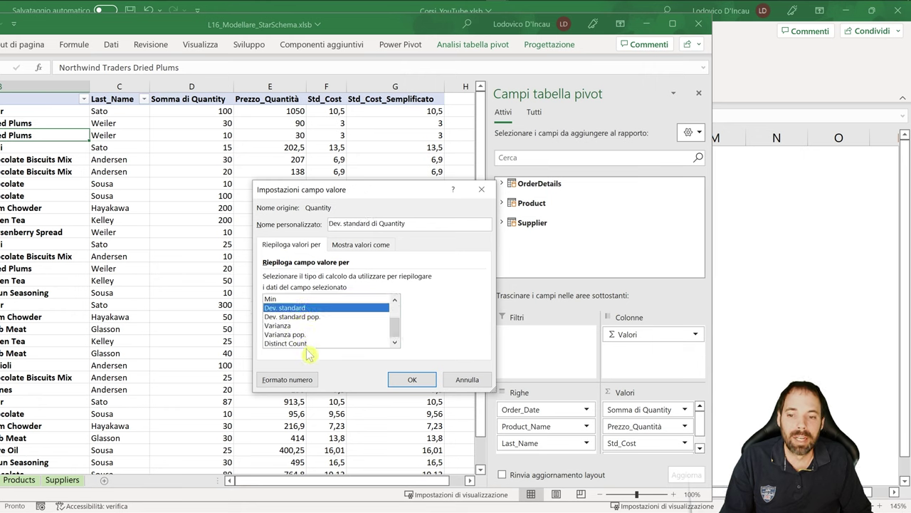
click(299, 344)
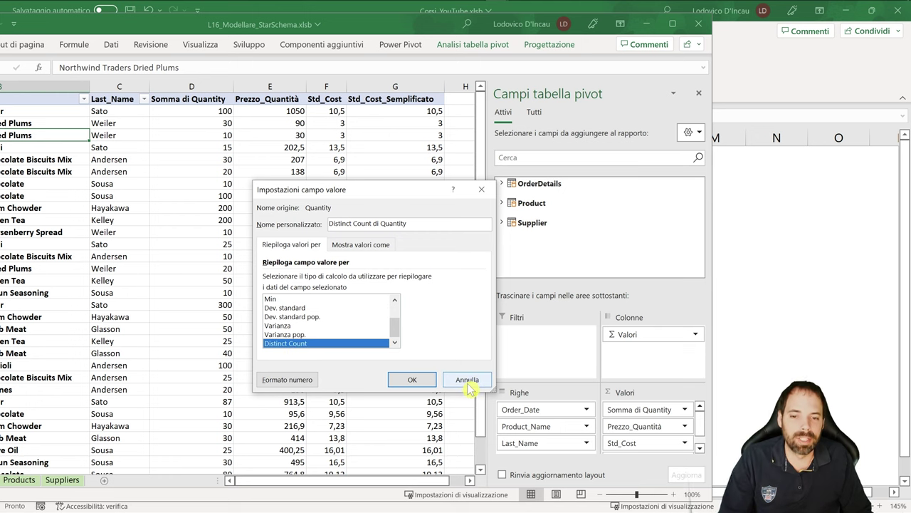
click(468, 380)
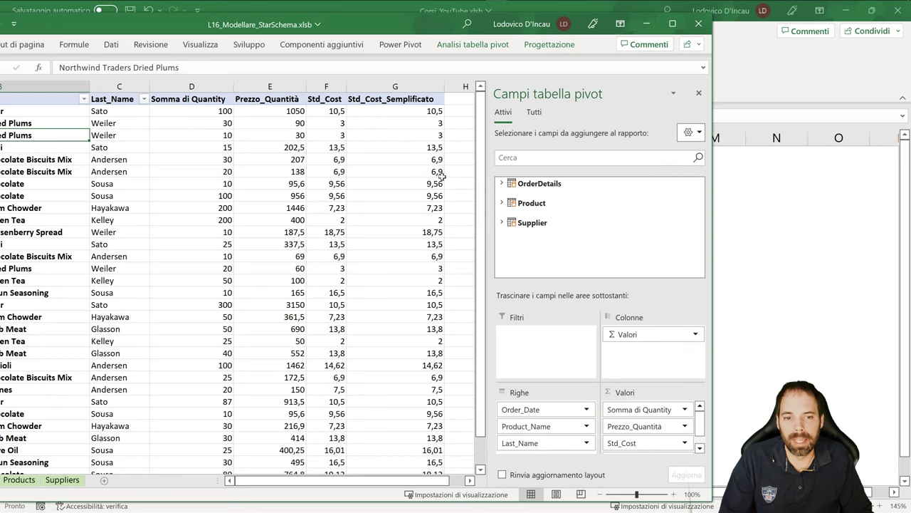
Check the Chai and Chocolate Biscuits Mix pivot rows, then open Power Pivot via Gestisci
drag(359, 26, 484, 1)
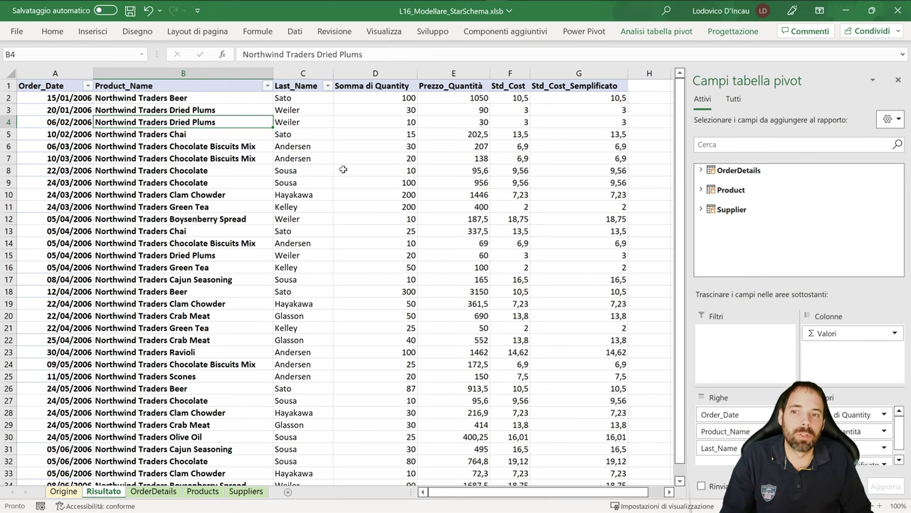
click(217, 166)
click(217, 225)
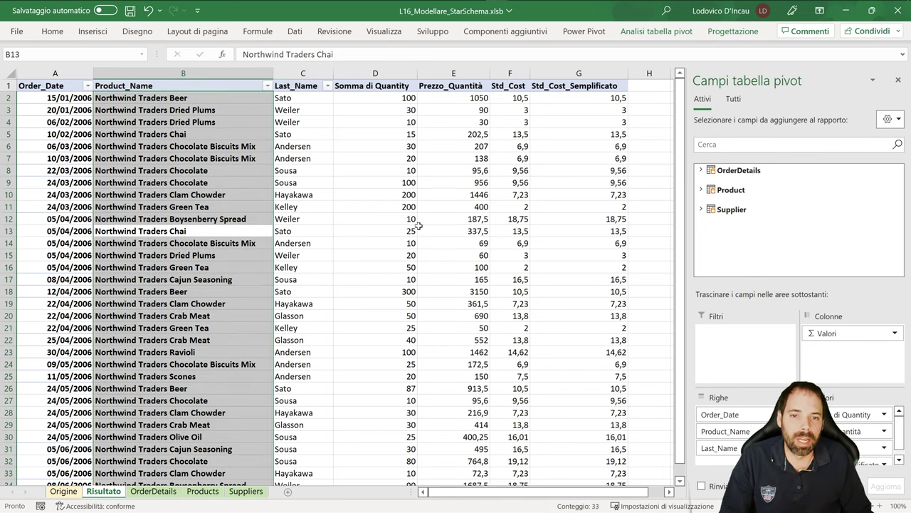
click(365, 171)
click(228, 149)
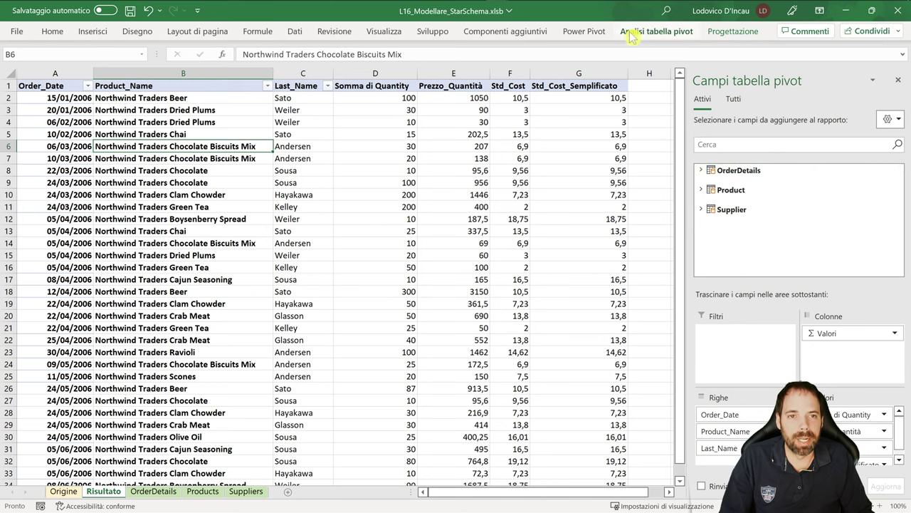
click(583, 31)
click(24, 62)
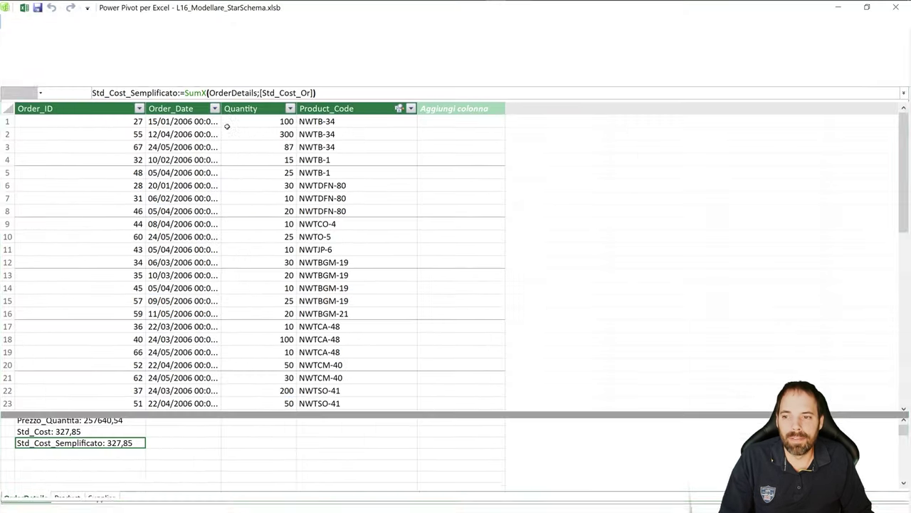
Check the Prezzo_Quantità measure, then show the Product table with enlarged measure grid and formula bar
click(78, 420)
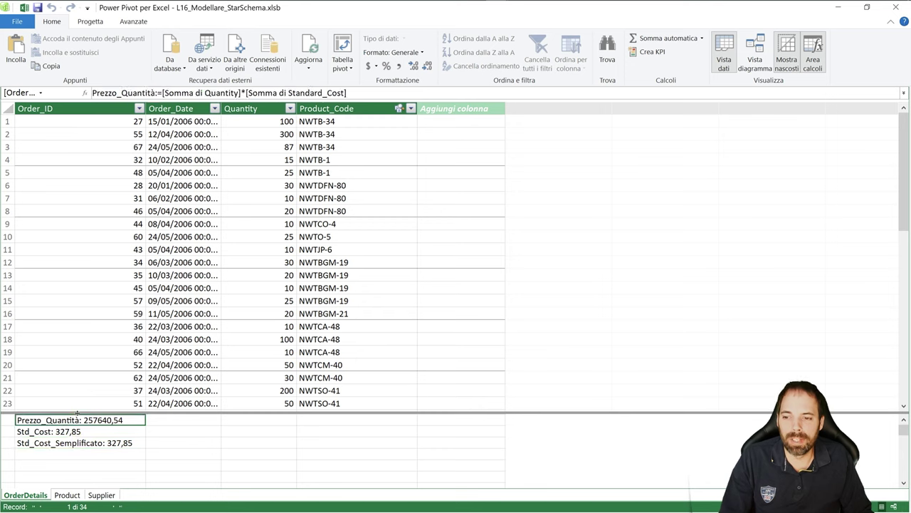
drag(78, 413, 85, 362)
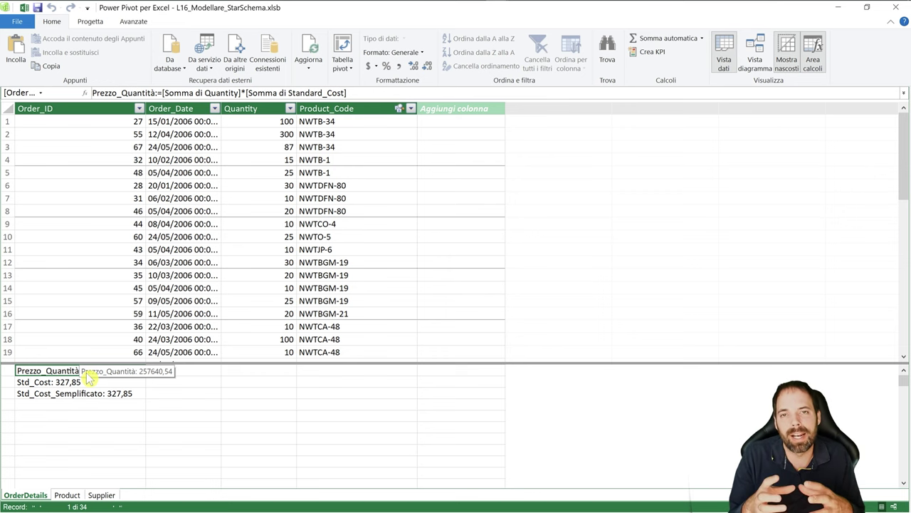
click(67, 494)
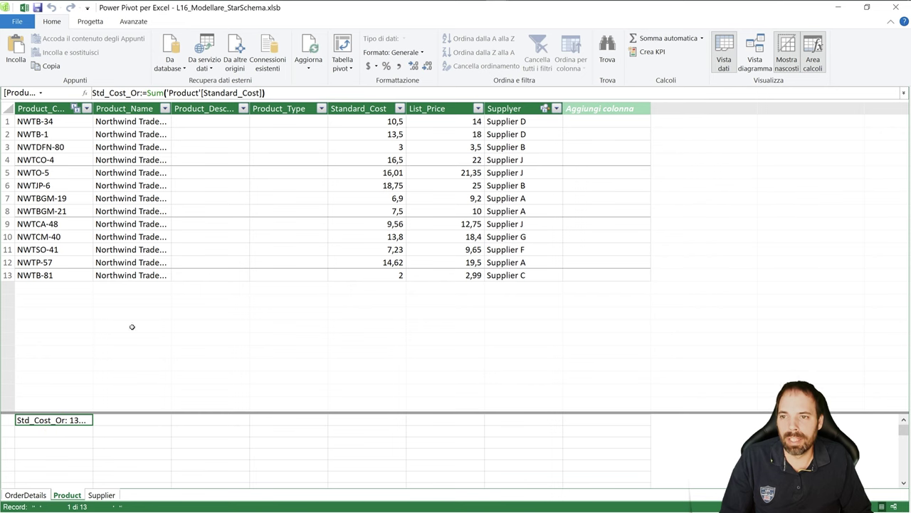
scroll(187, 91, up, 5)
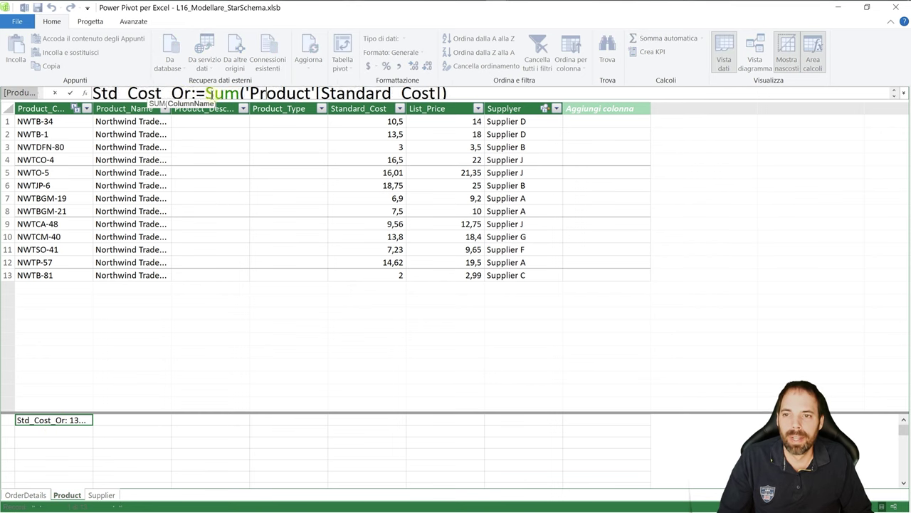
drag(269, 139, 269, 189)
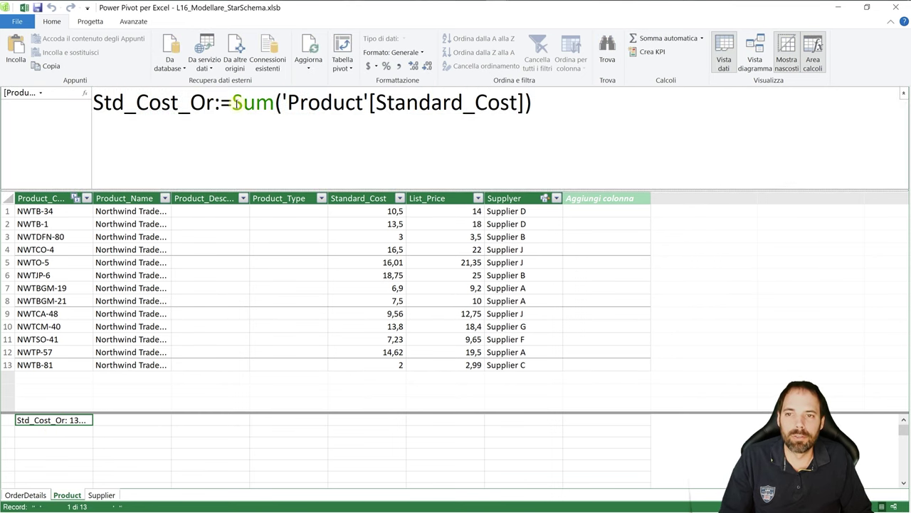
Inspect Std_Cost_Or's 'Product'[Standard_Cost] argument without changing it, then minimize Power Pivot
click(319, 124)
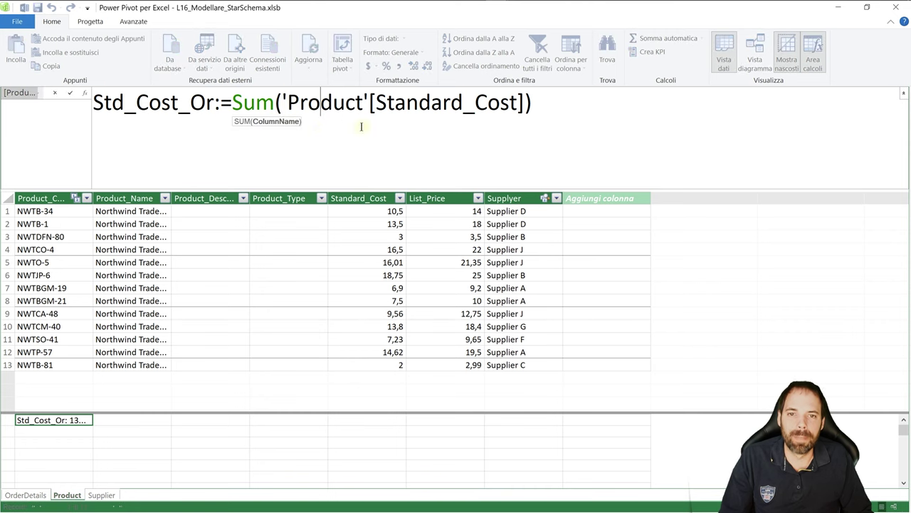
drag(525, 104, 282, 105)
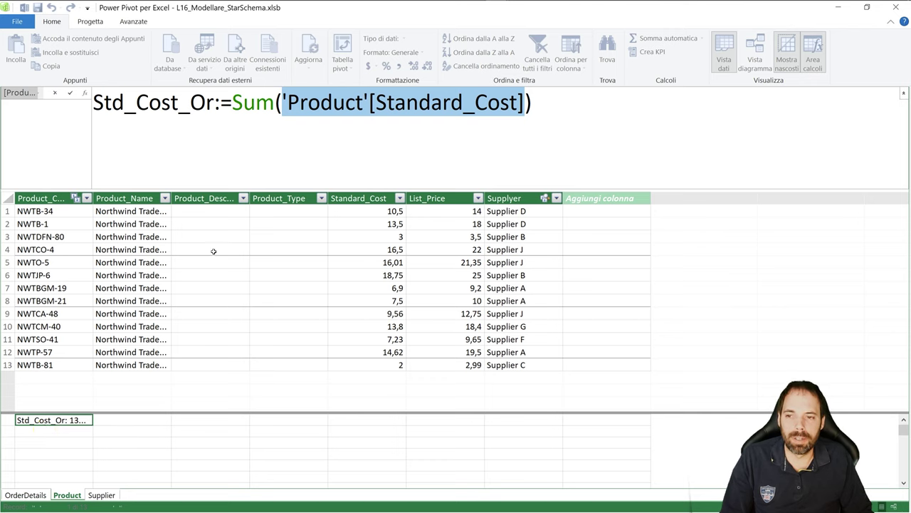
click(58, 426)
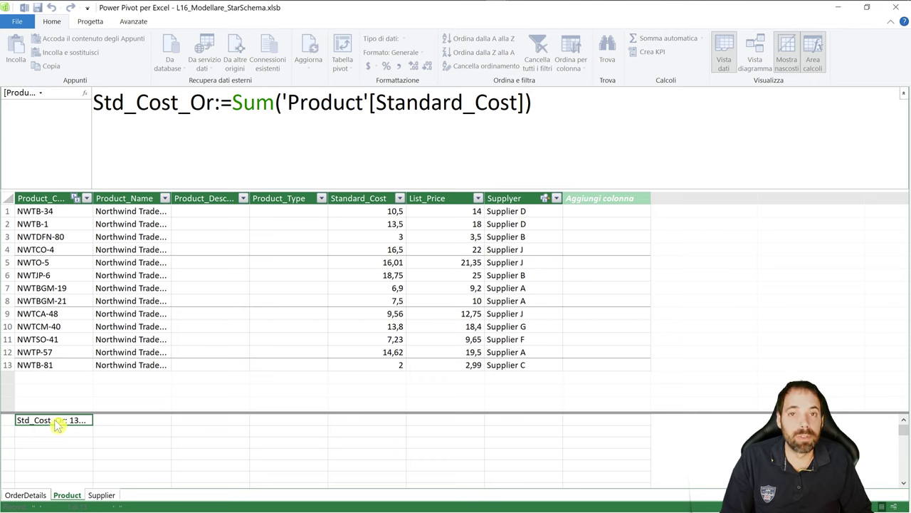
click(838, 7)
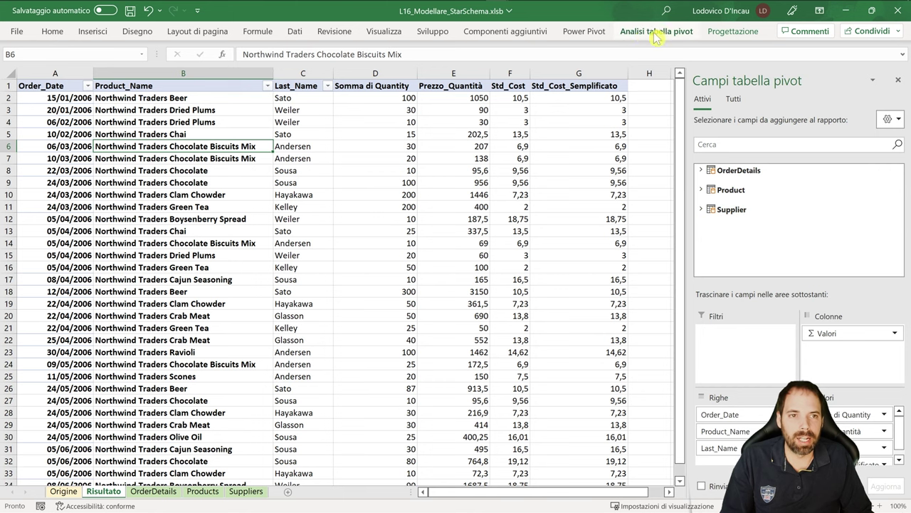
Show and dismiss the Power Pivot ribbon commands, then switch to Power Pivot and back to the workbook
click(585, 31)
key(Escape)
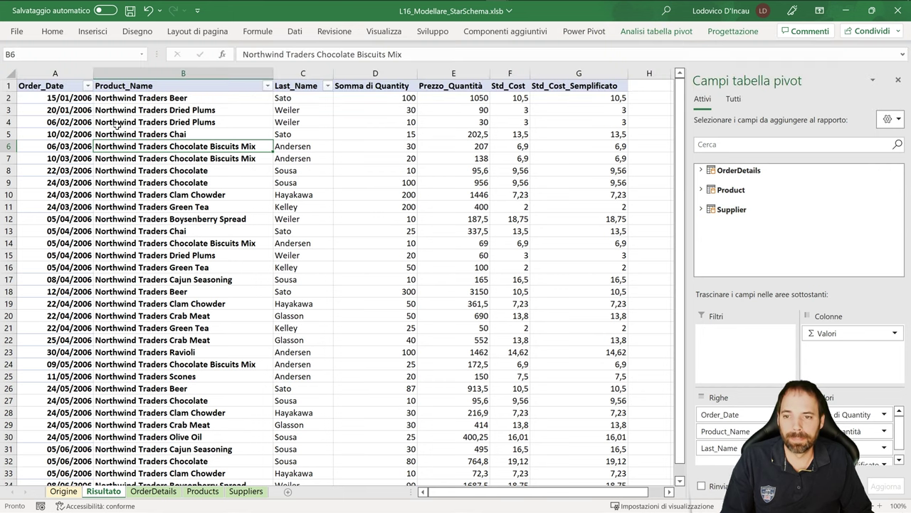
key(super)
key(Escape)
key(alt+Tab)
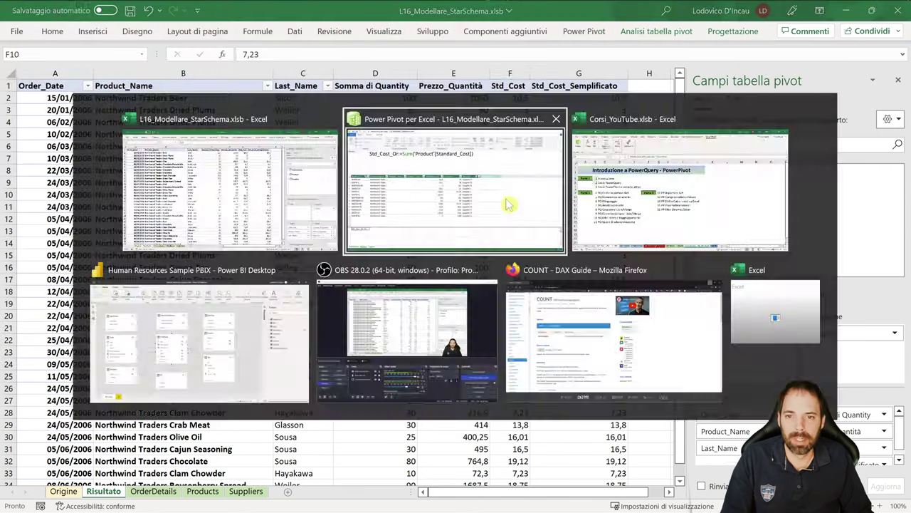
key(alt+Tab)
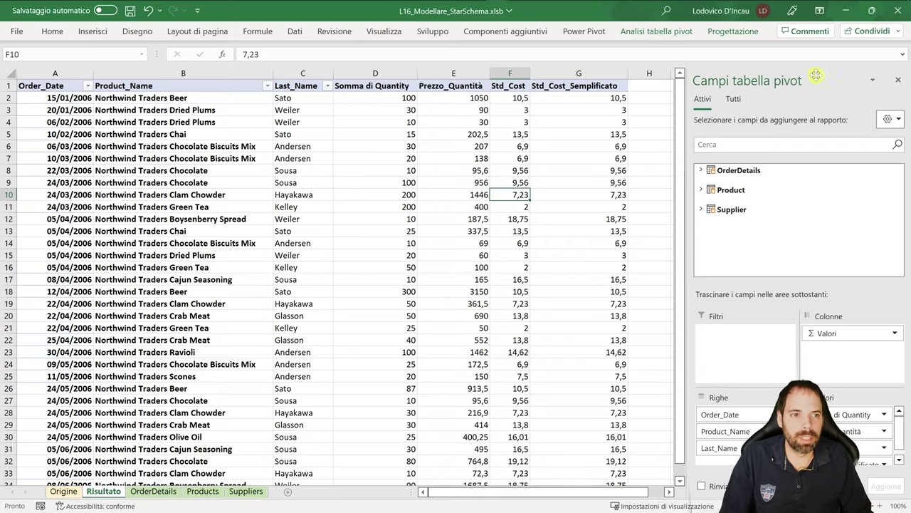
Expand Product in Campi tabella pivot and try dragging the Std_Cost_Or measure into the pivot
click(702, 193)
scroll(741, 228, down, 3)
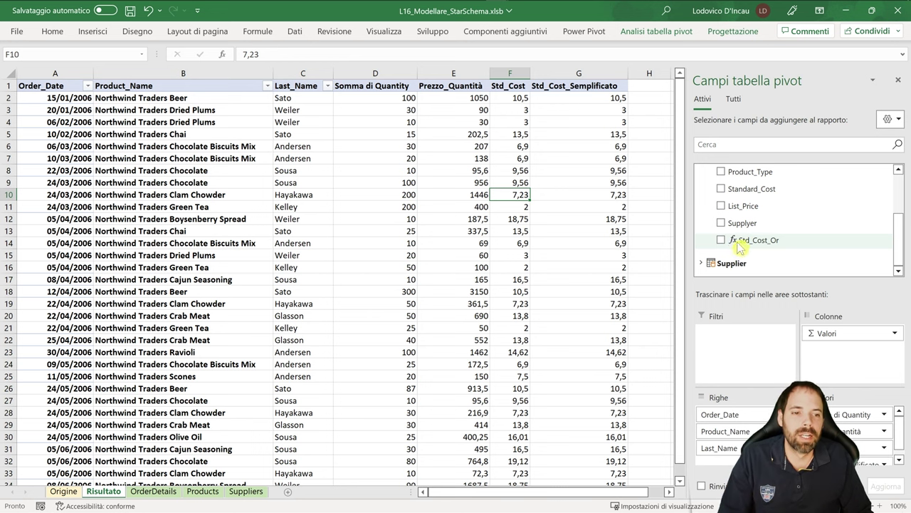
click(740, 244)
mouse_move(744, 243)
mouse_down()
mouse_move(773, 249)
mouse_move(762, 246)
mouse_up()
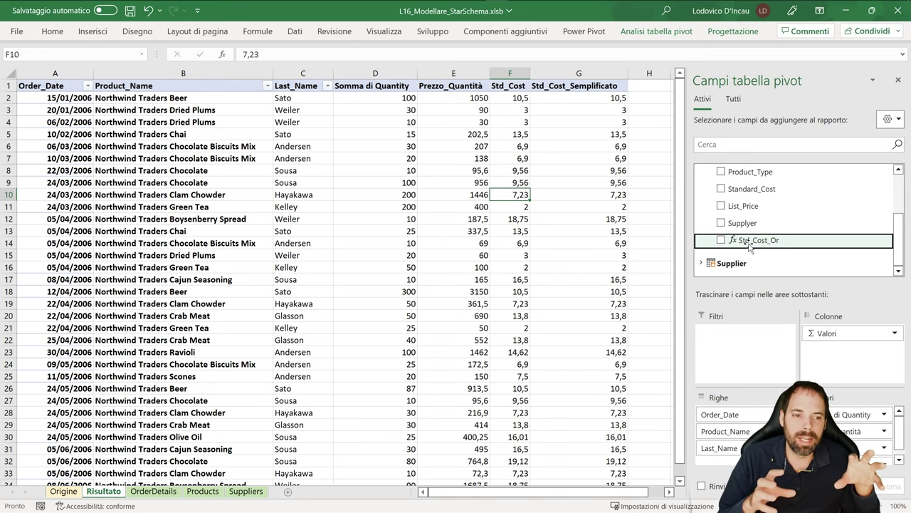
mouse_move(749, 245)
mouse_down()
mouse_move(784, 306)
mouse_move(755, 250)
mouse_move(776, 293)
mouse_move(740, 249)
mouse_up()
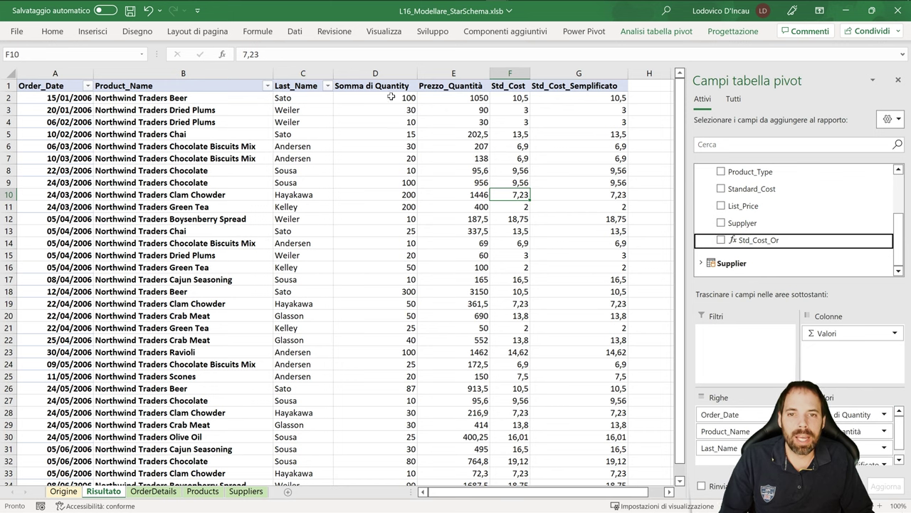
Select ranges of Somma di Quantity values in column D of the pivot
drag(390, 96, 375, 416)
scroll(347, 246, down, 6)
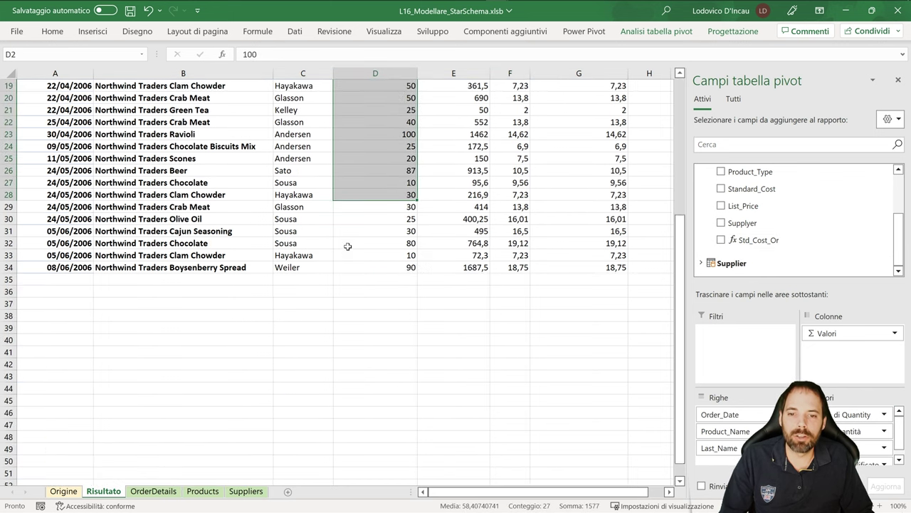
scroll(347, 247, up, 1)
drag(360, 291, 360, 87)
scroll(355, 116, up, 5)
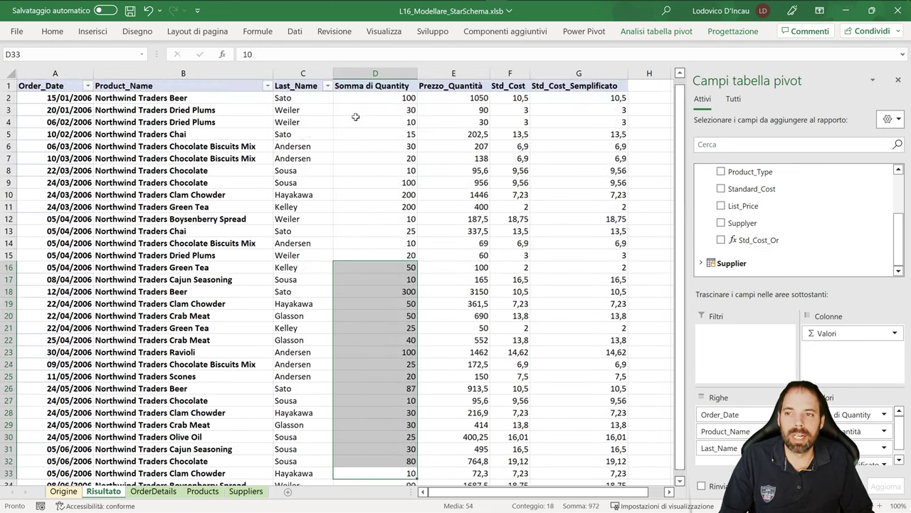
mouse_move(357, 128)
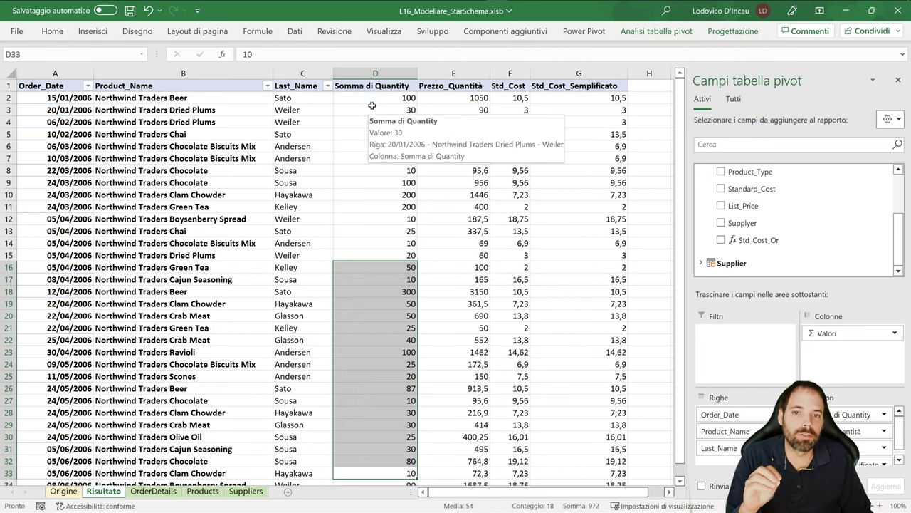
Point out quantities 20, 100 for Beer, 10 for Dried Plums and 30 for Chocolate Biscuits Mix
click(372, 106)
click(372, 160)
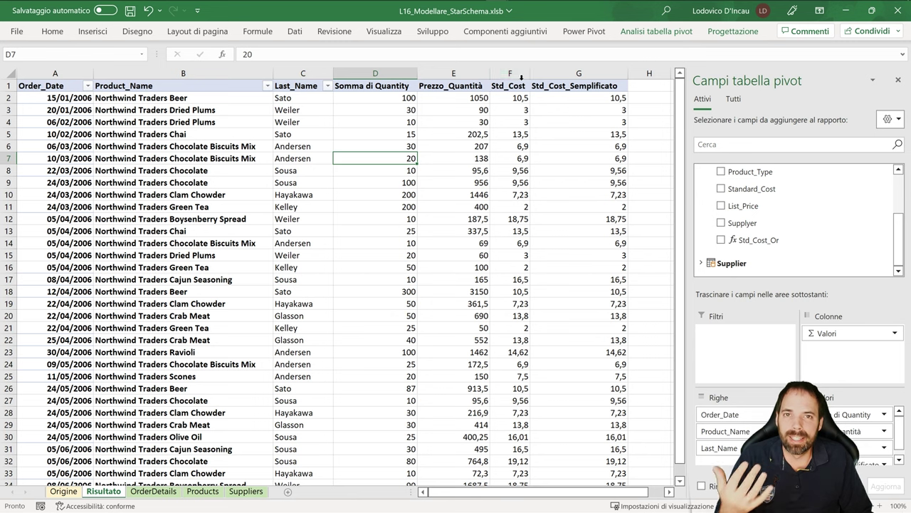
mouse_move(510, 132)
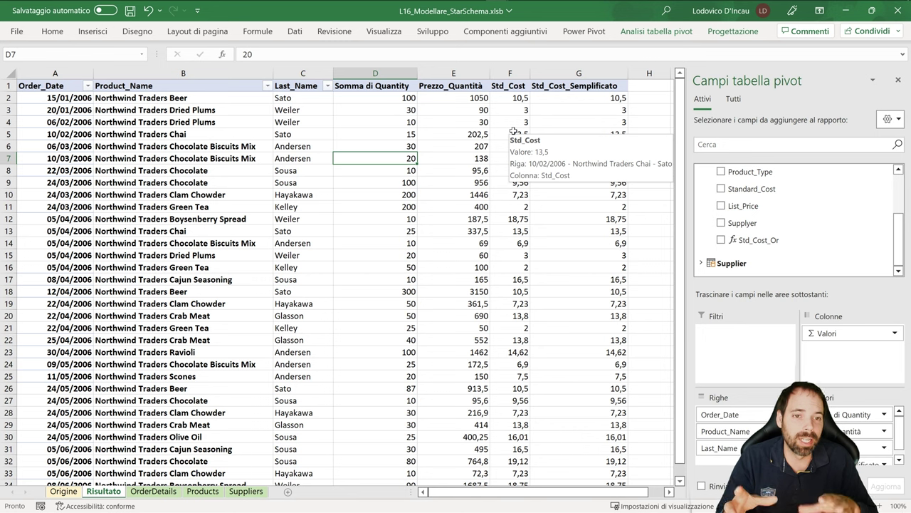
click(394, 97)
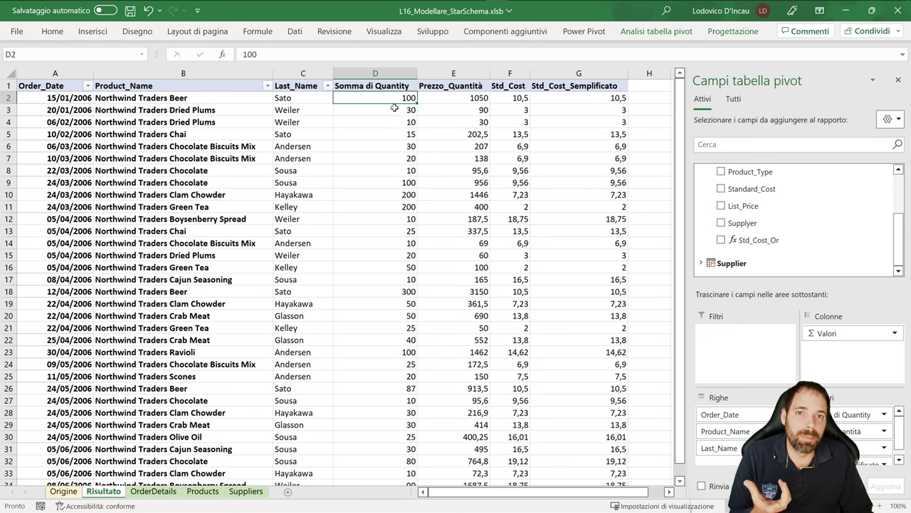
mouse_move(395, 107)
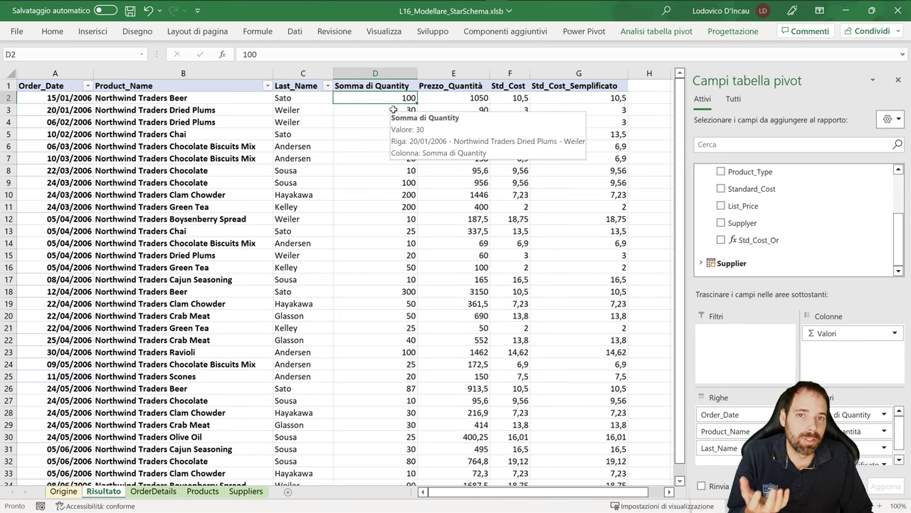
click(383, 119)
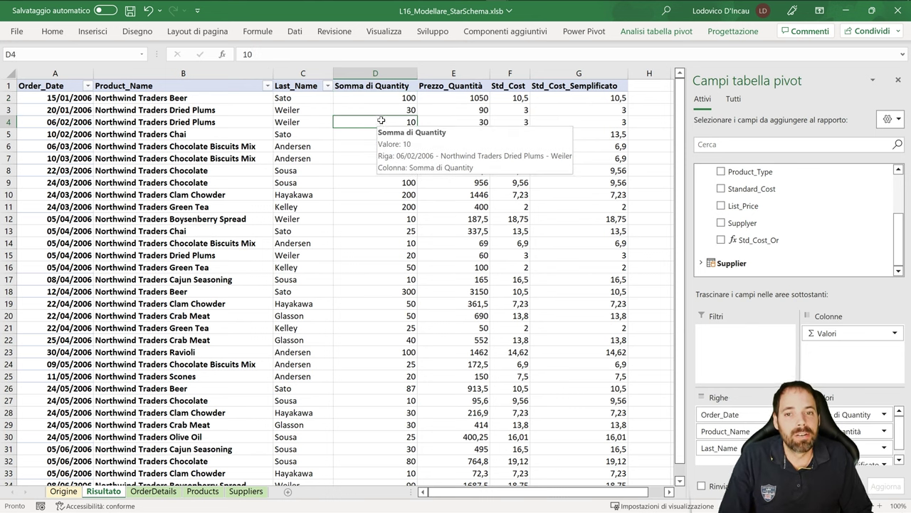
click(380, 149)
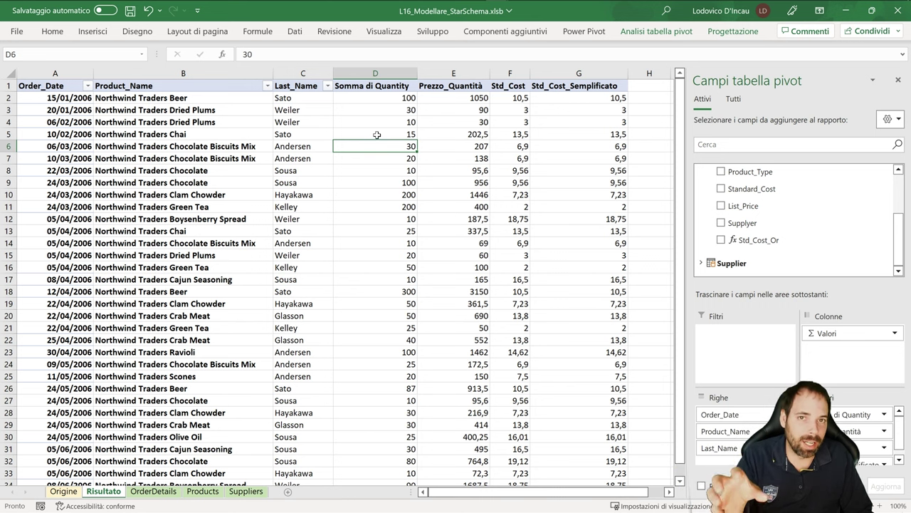
click(370, 121)
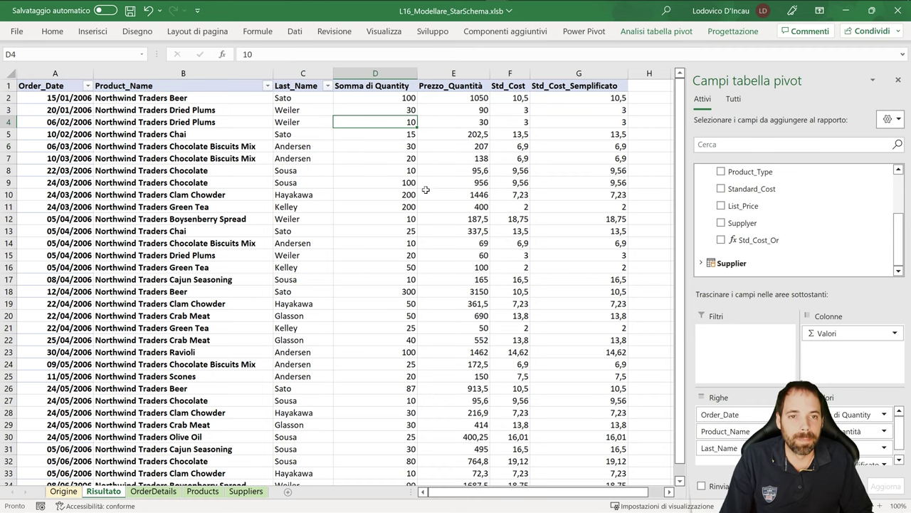
Switch to the DAX Guide COUNT page in Firefox and check its web address
key(alt+Tab)
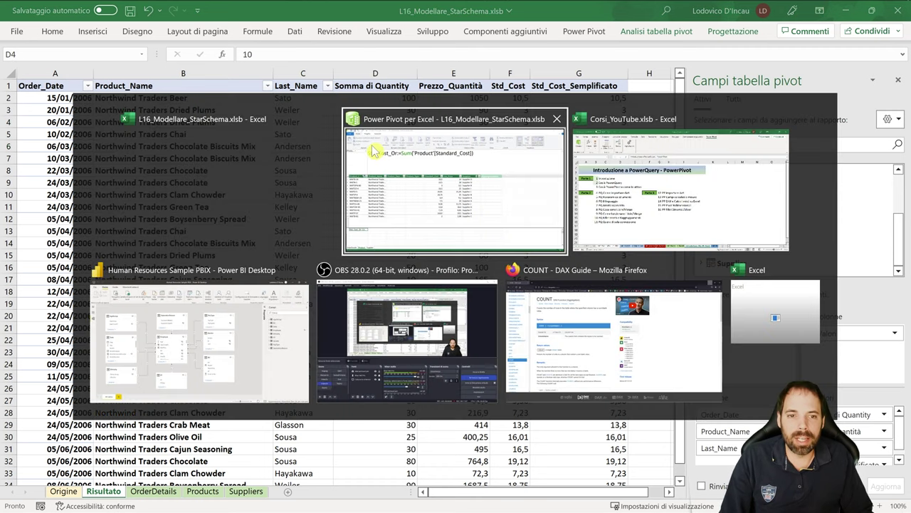
key(alt+Tab)
key(alt+Tab)
key(alt+Tab)
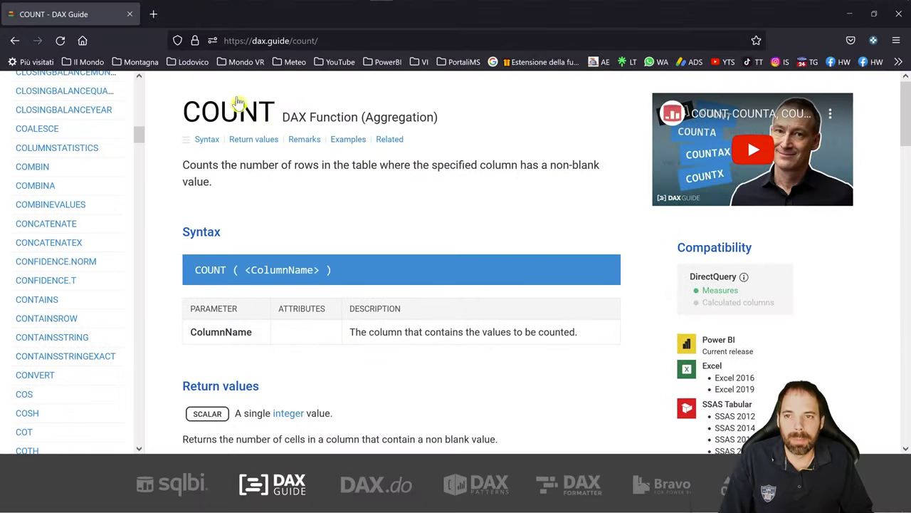
click(273, 41)
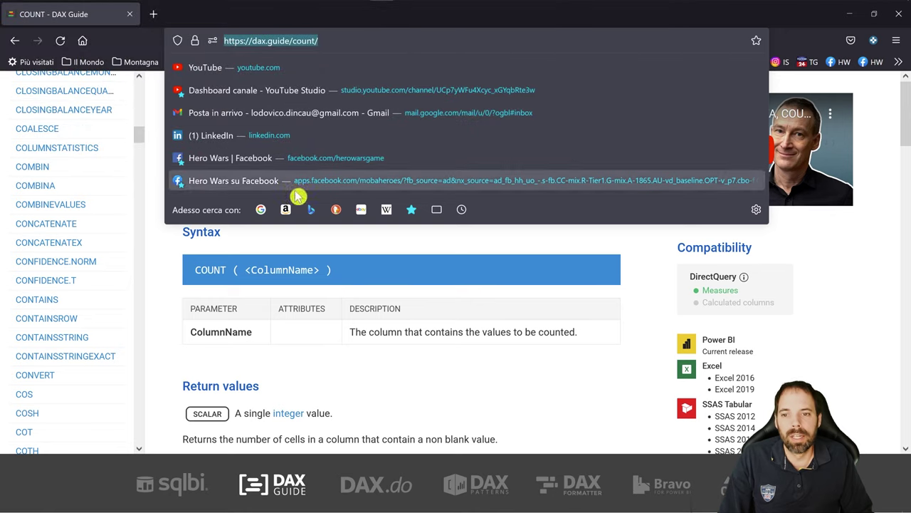
click(282, 246)
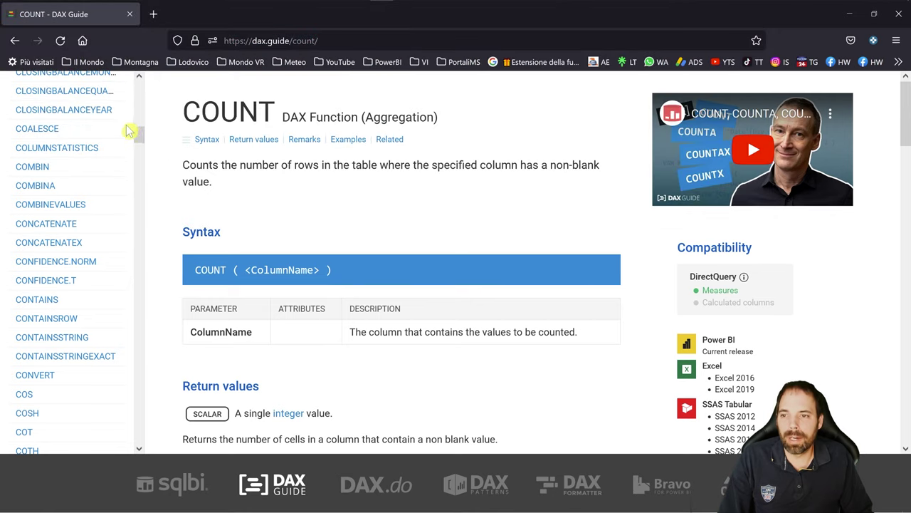
Scroll the function list and article, and highlight the ColumnName parameter with its description
drag(137, 132, 142, 88)
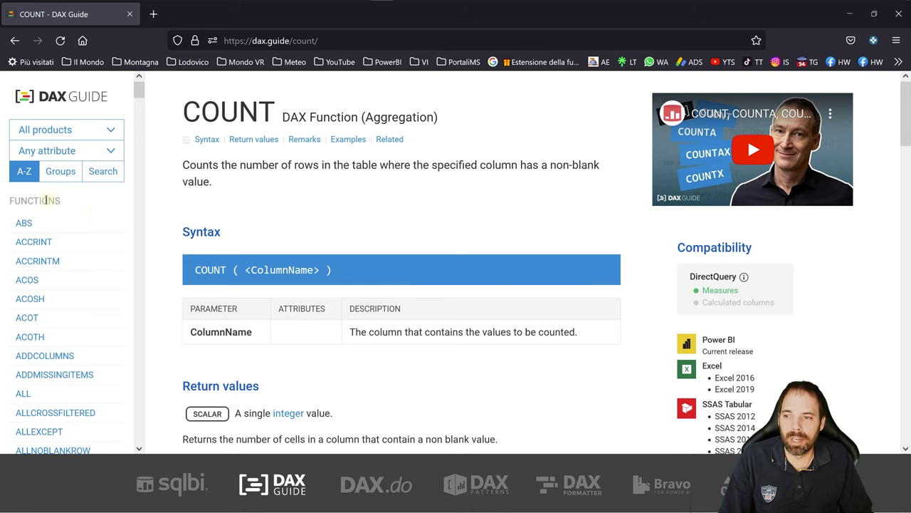
scroll(39, 228, down, 6)
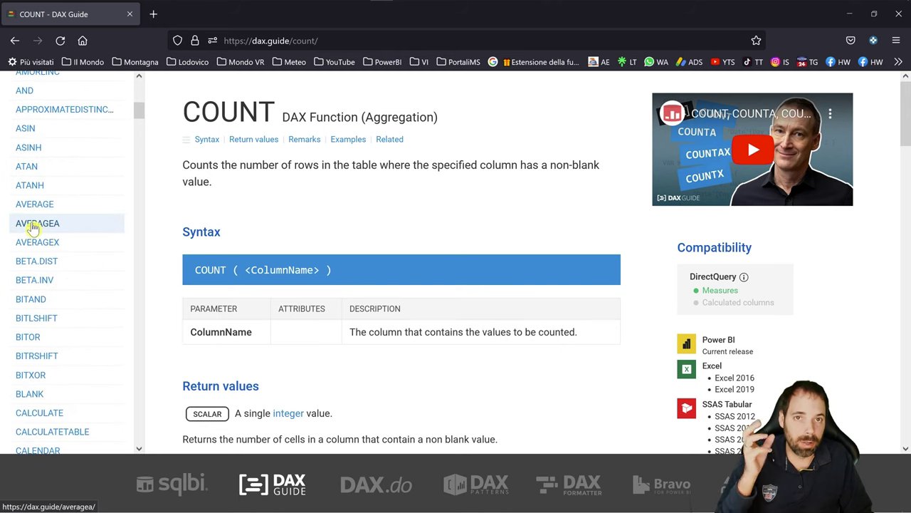
scroll(33, 230, down, 5)
scroll(33, 229, down, 6)
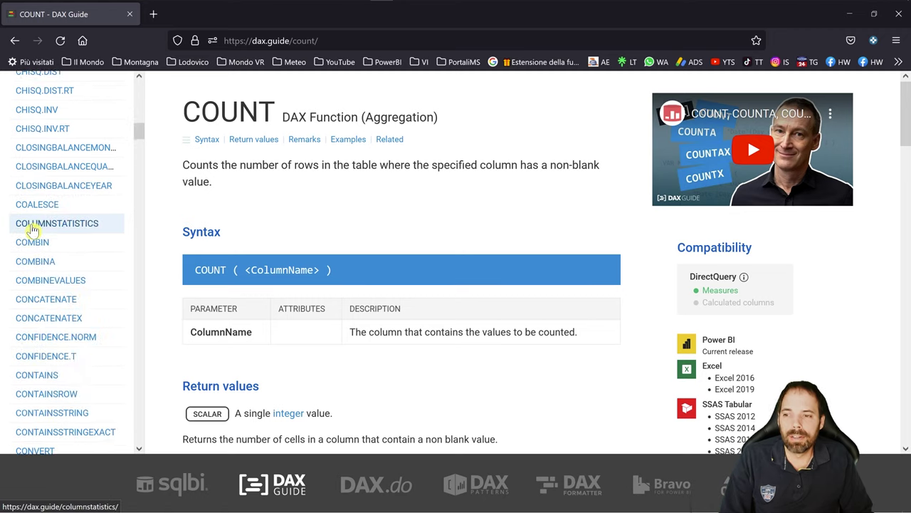
scroll(41, 308, down, 2)
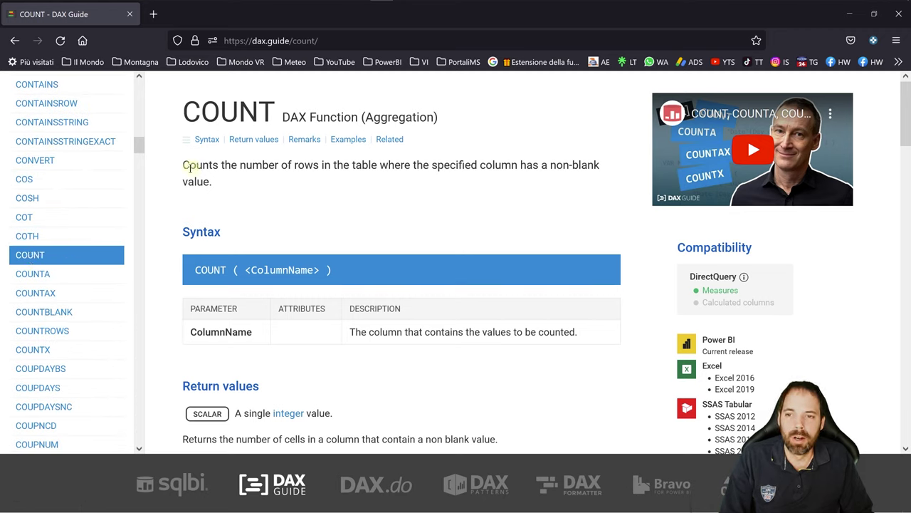
drag(188, 166, 230, 198)
scroll(280, 210, down, 4)
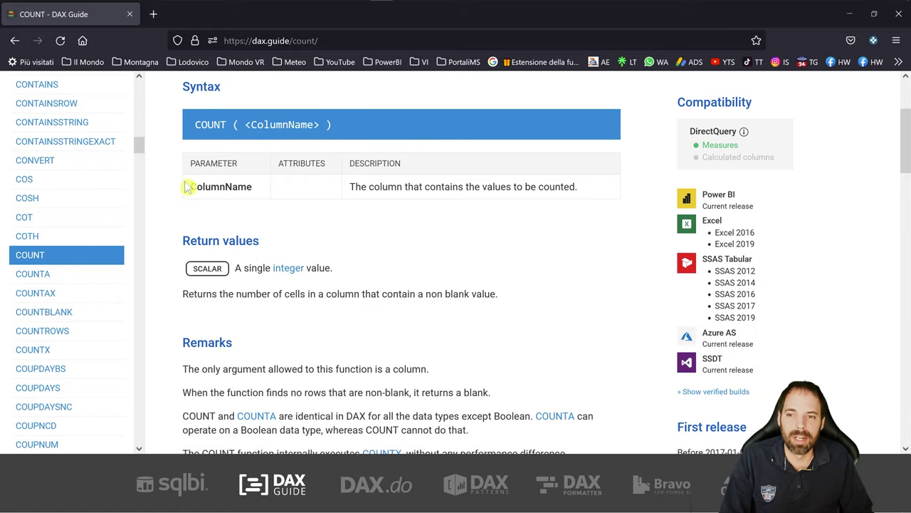
drag(188, 186, 578, 187)
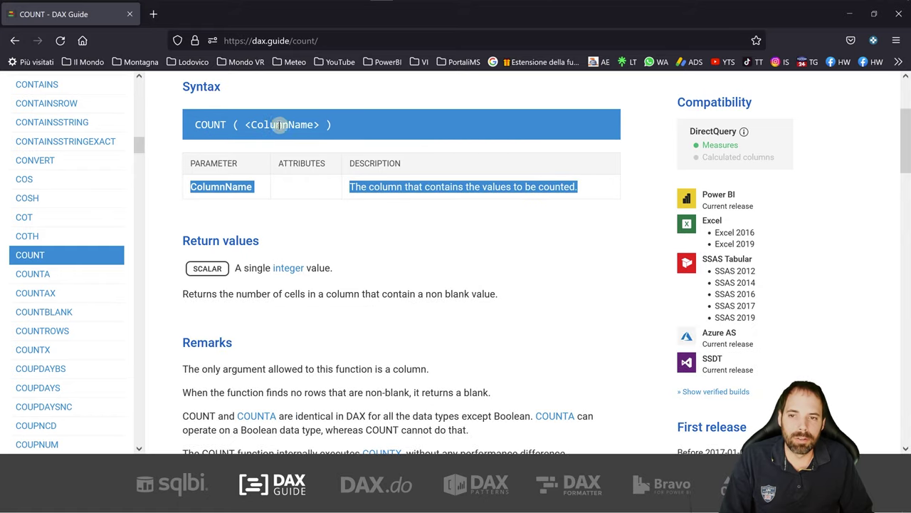
Scroll through COUNT's return values and remarks
scroll(315, 238, down, 10)
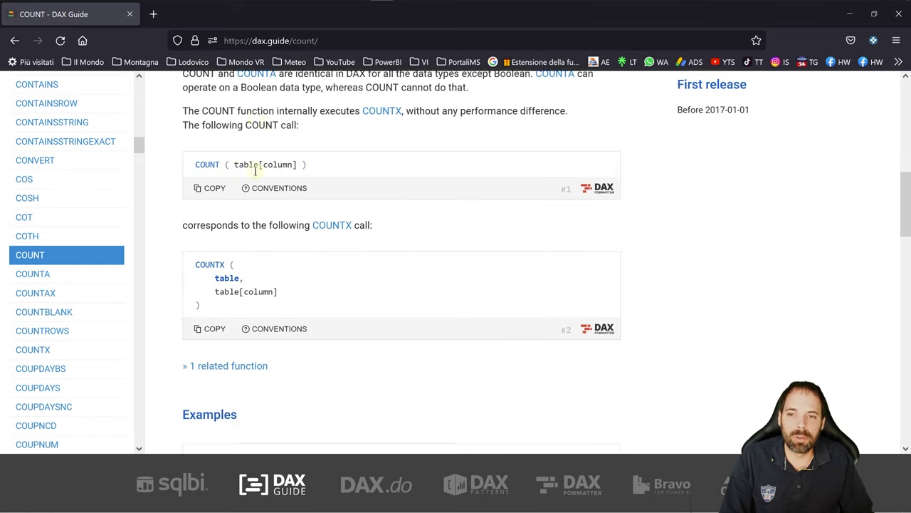
scroll(262, 208, down, 3)
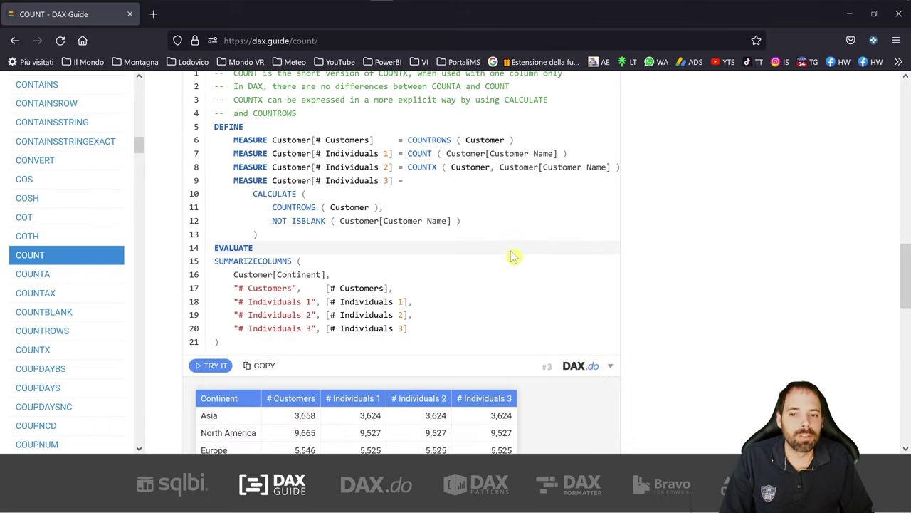
scroll(514, 253, up, 6)
scroll(514, 251, up, 5)
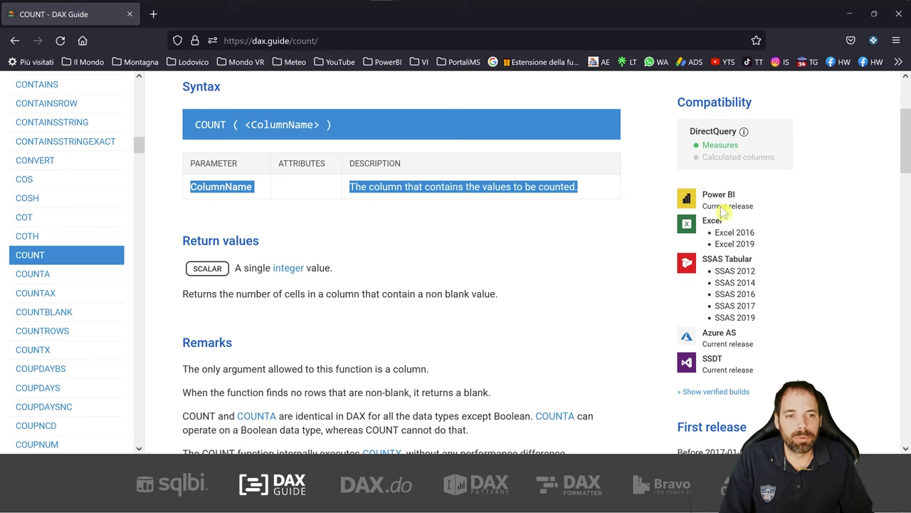
scroll(718, 246, down, 2)
scroll(719, 235, up, 1)
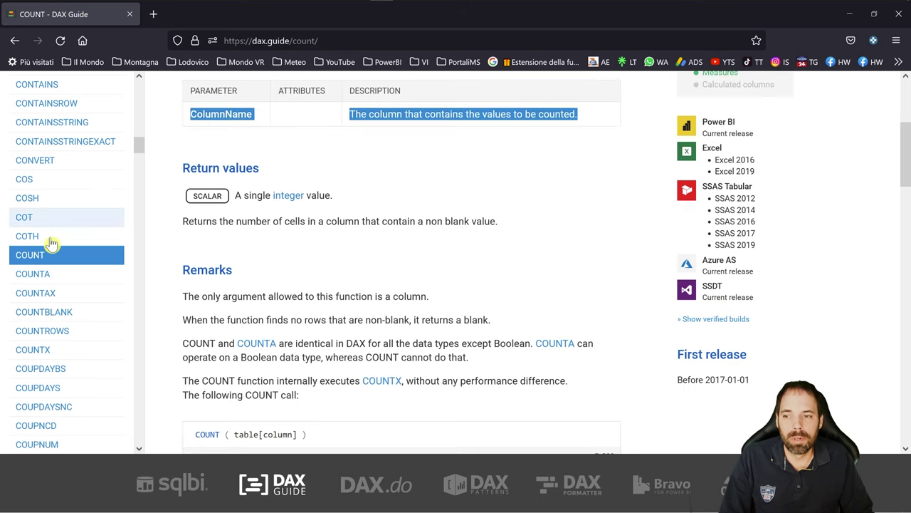
Highlight the Excel 2016 compatibility entry and reread COUNT's return values and remarks
click(807, 187)
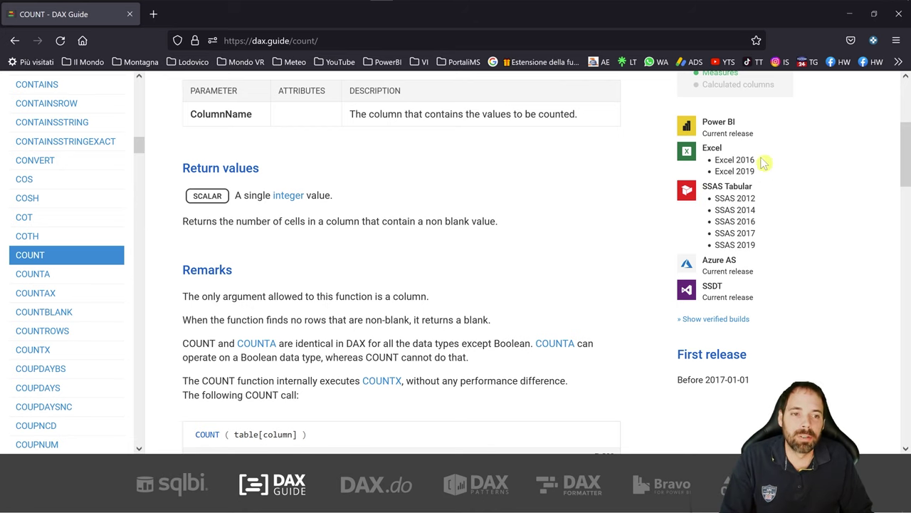
drag(761, 158, 733, 171)
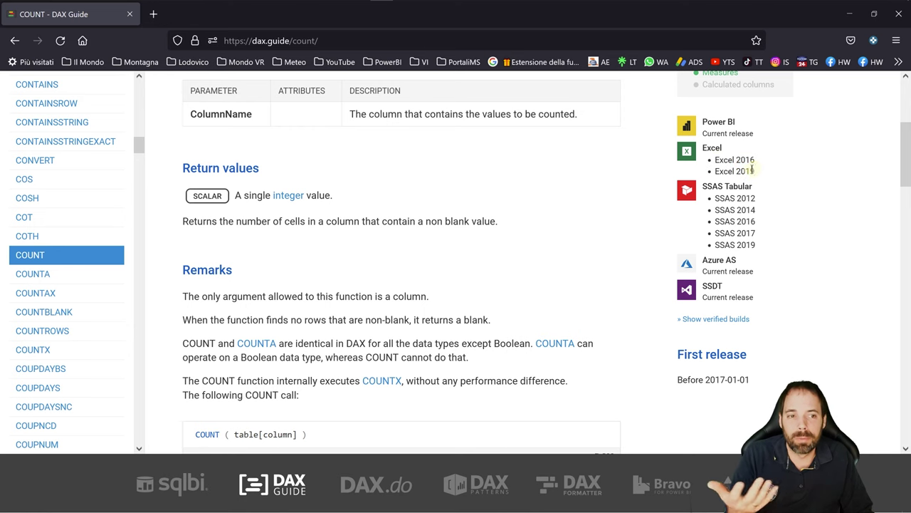
click(417, 261)
scroll(407, 259, down, 4)
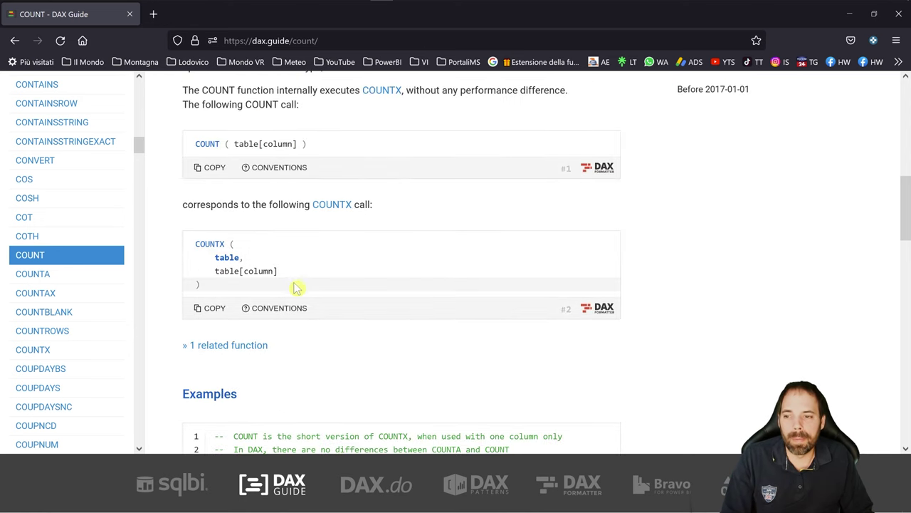
scroll(335, 264, up, 6)
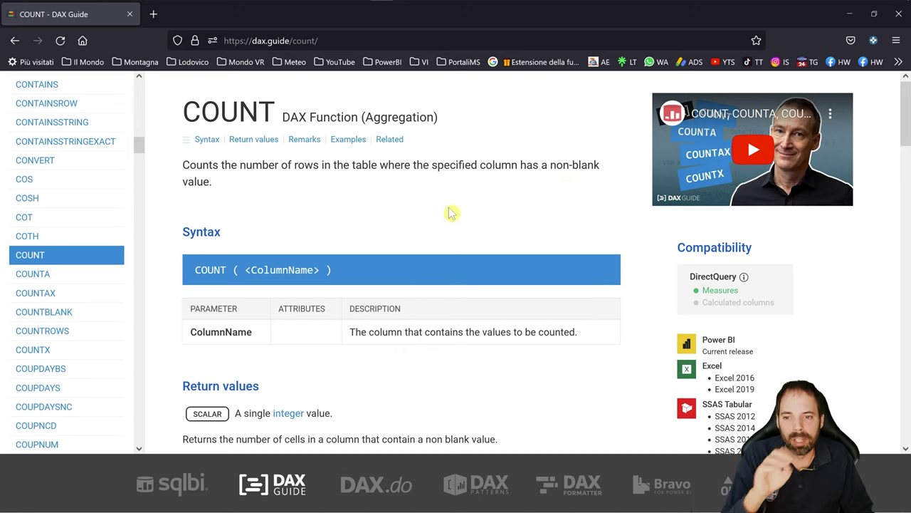
scroll(317, 216, down, 4)
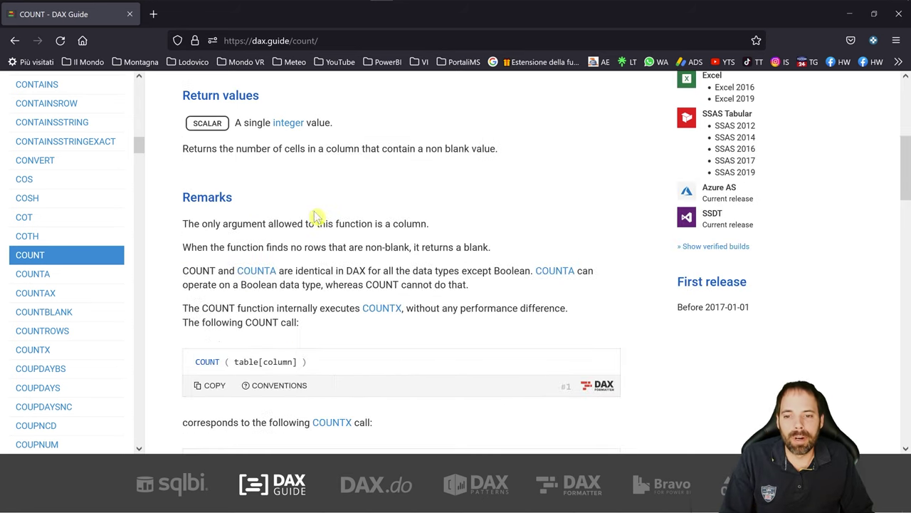
scroll(319, 220, up, 4)
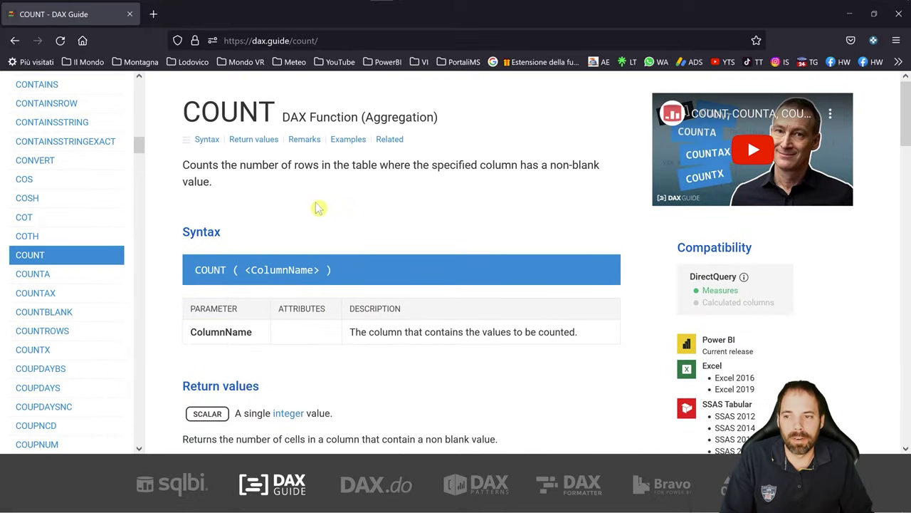
Read the COUNTX reference page in DAX Guide, then close Firefox
click(39, 351)
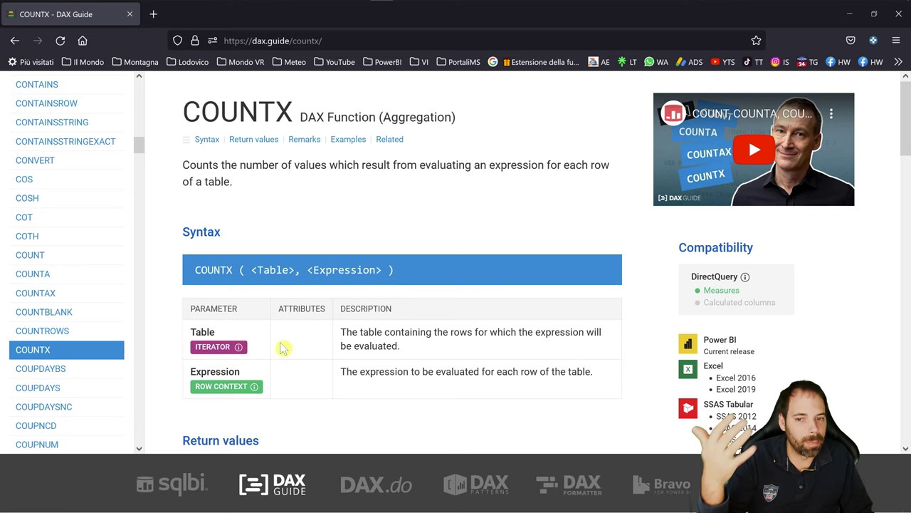
scroll(297, 241, down, 1)
scroll(297, 241, down, 4)
scroll(261, 256, up, 5)
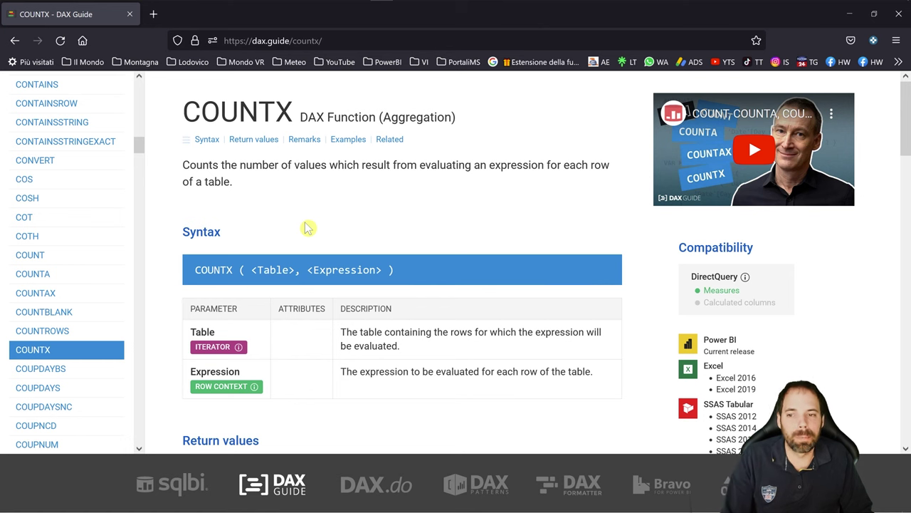
click(899, 15)
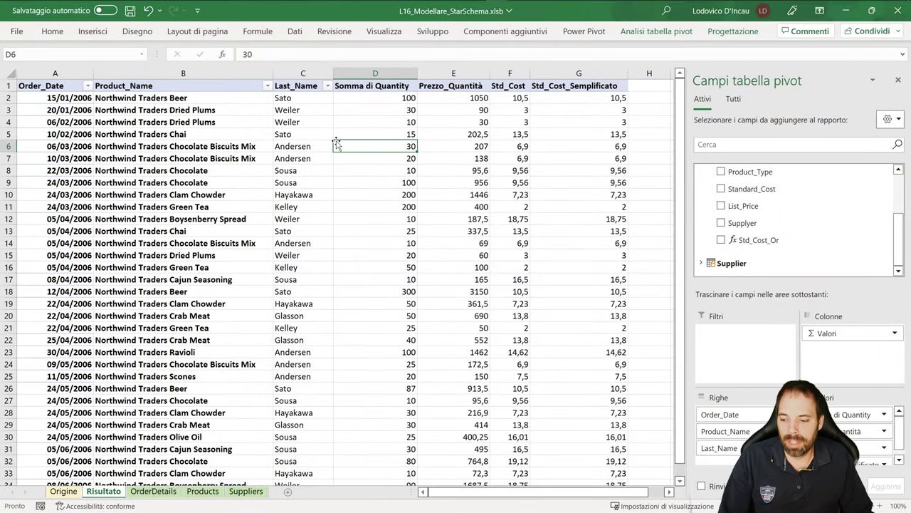
Switch to the Human Resources Sample model in Power BI Desktop
key(alt+Tab)
key(alt+Tab)
key(alt+Tab)
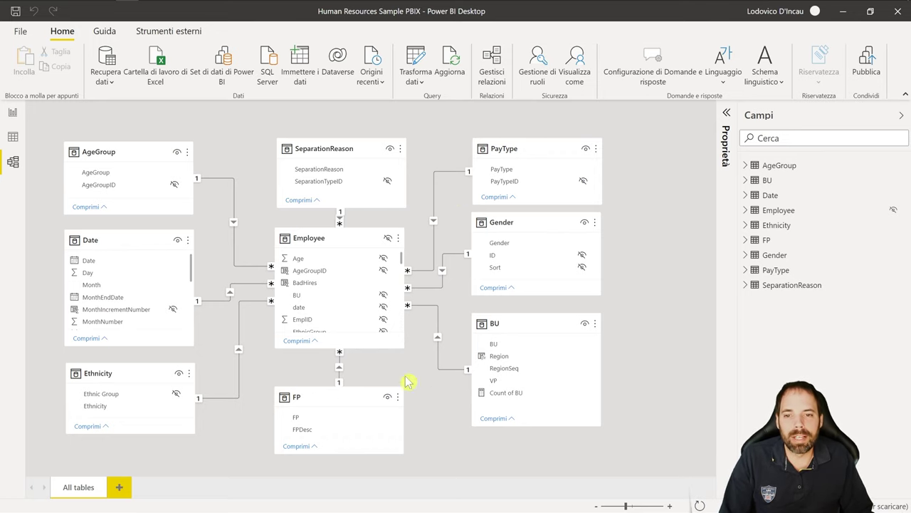
Inspect Employee and SeparationReason relationships, then expand AgeGroup on the New Hires report page
drag(351, 141, 340, 137)
click(322, 251)
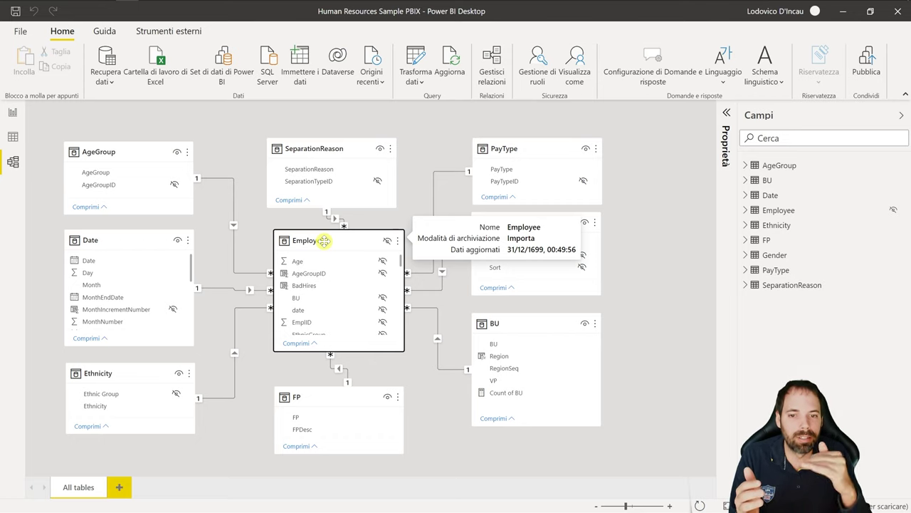
click(333, 179)
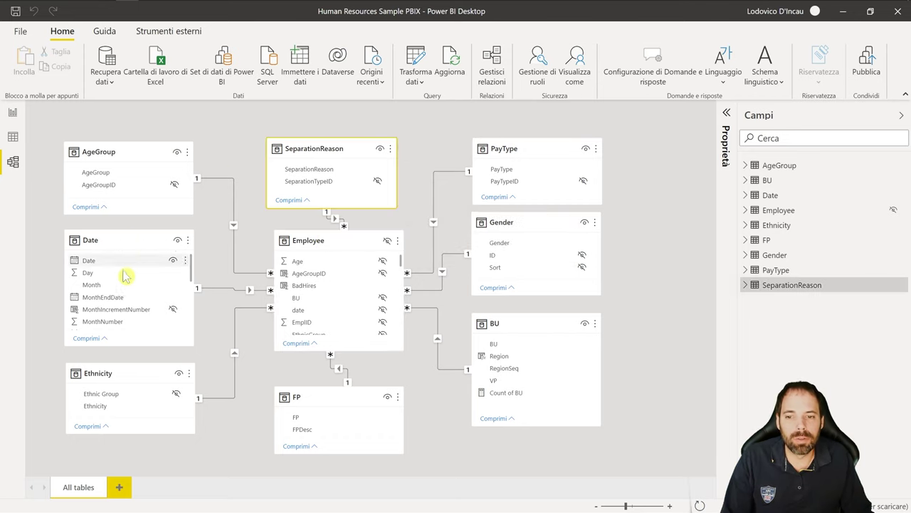
mouse_move(535, 140)
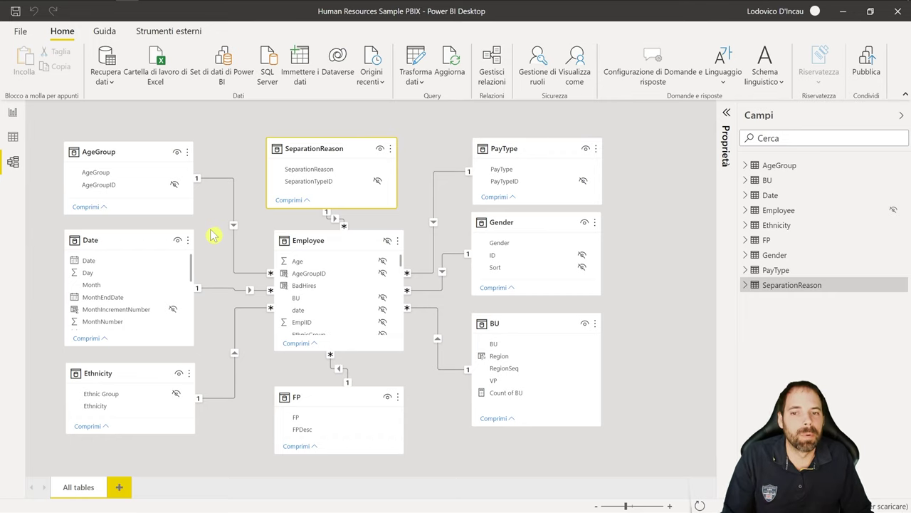
click(246, 150)
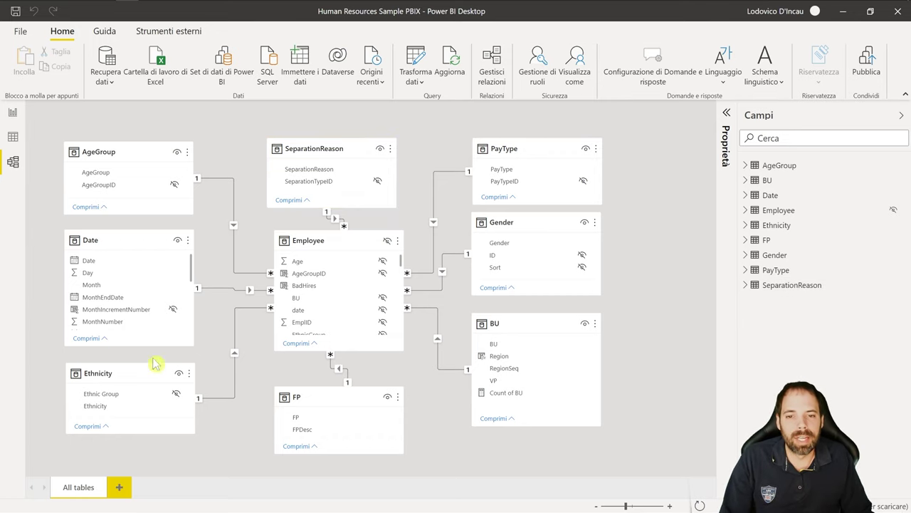
click(13, 112)
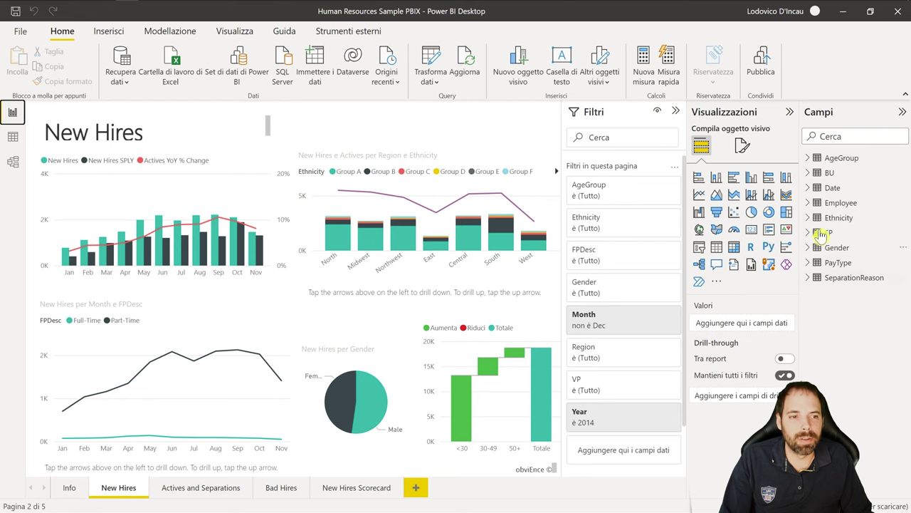
click(809, 158)
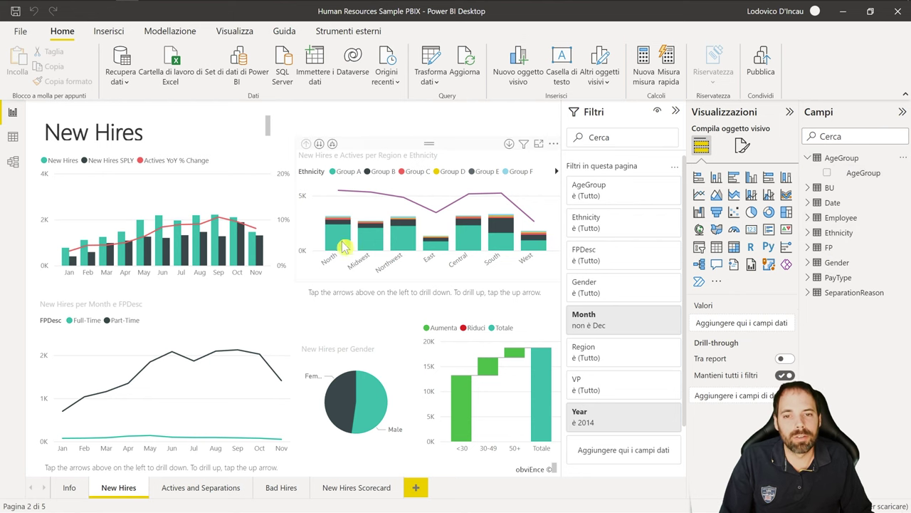
Back in Excel, select Product_Name, return to A1, and show the greyed-out Power Pivot commands
click(844, 21)
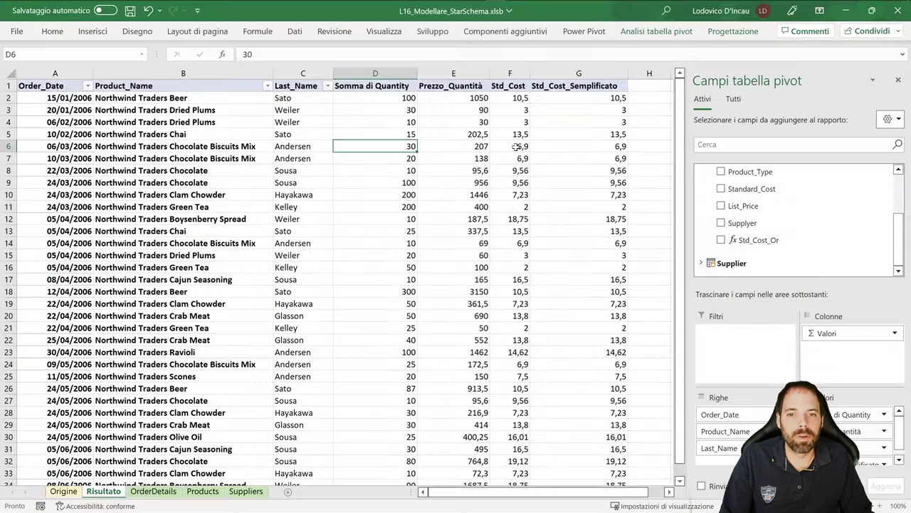
key(Down)
key(Down)
mouse_move(341, 180)
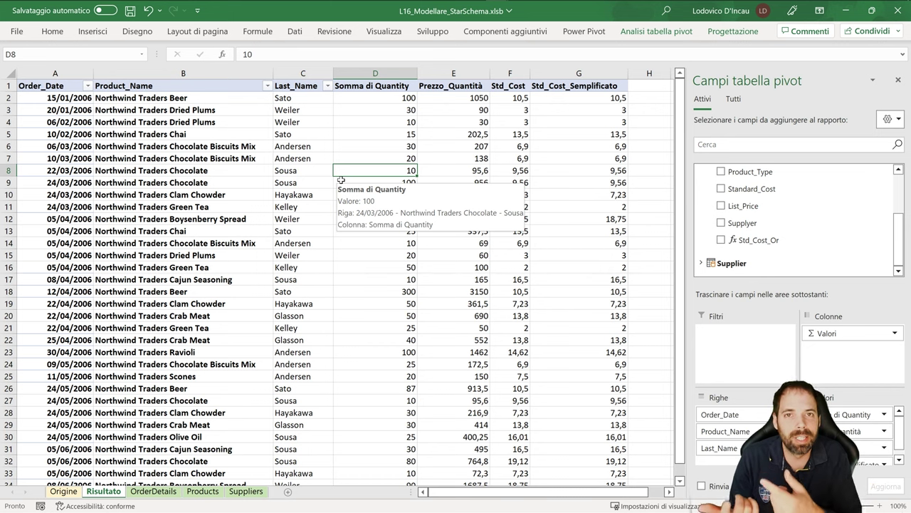
click(206, 129)
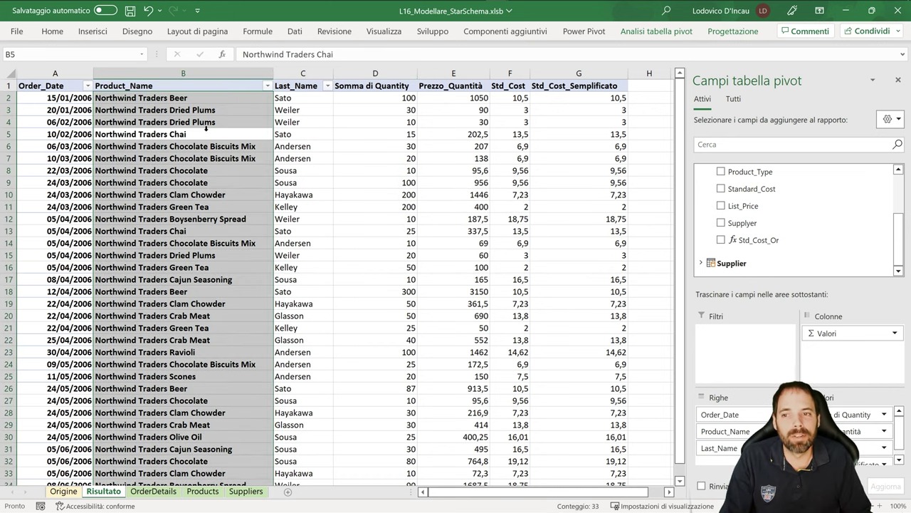
click(74, 131)
key(ctrl+Home)
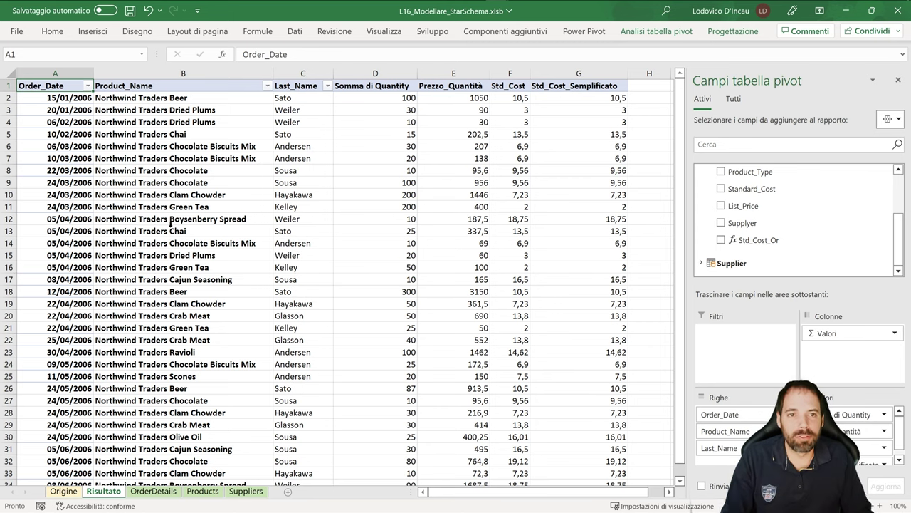
click(584, 32)
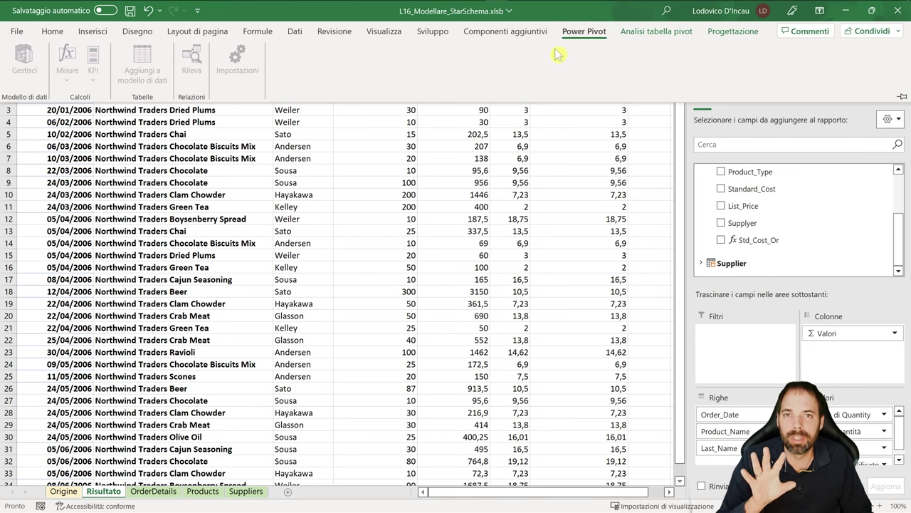
click(16, 33)
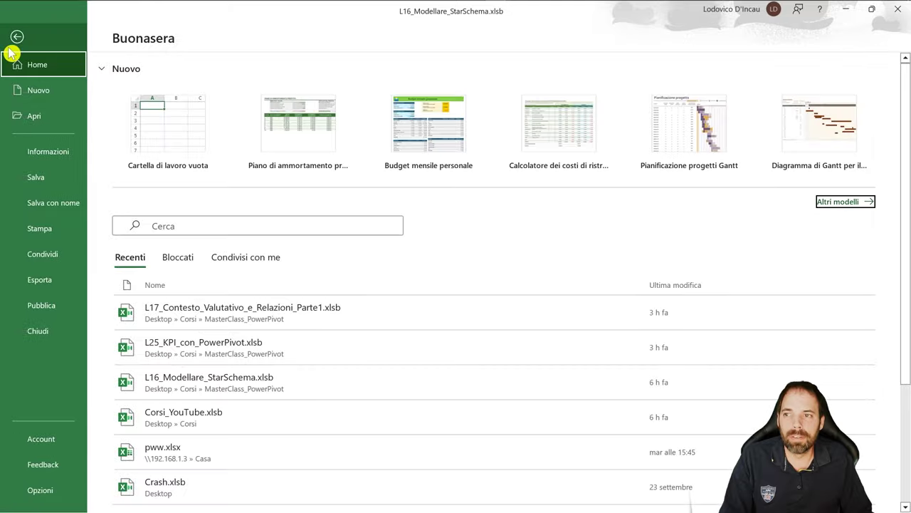
click(47, 493)
click(201, 114)
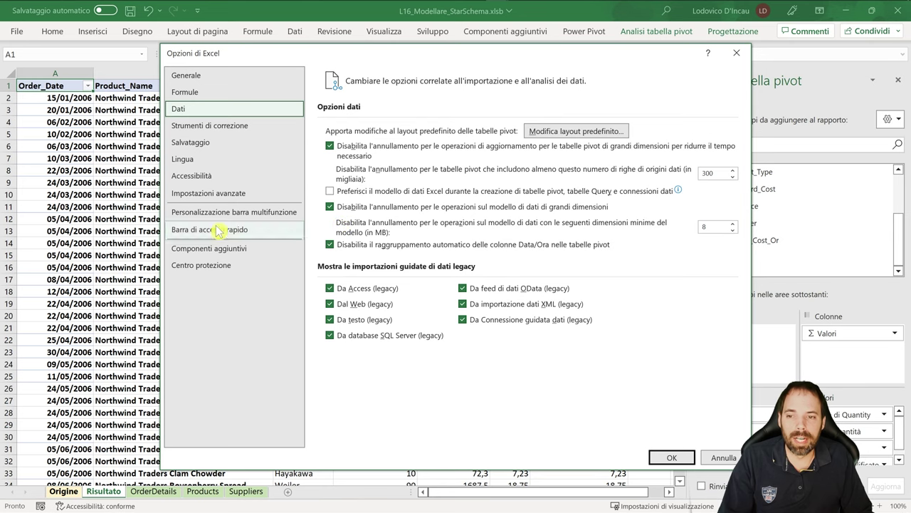
click(207, 251)
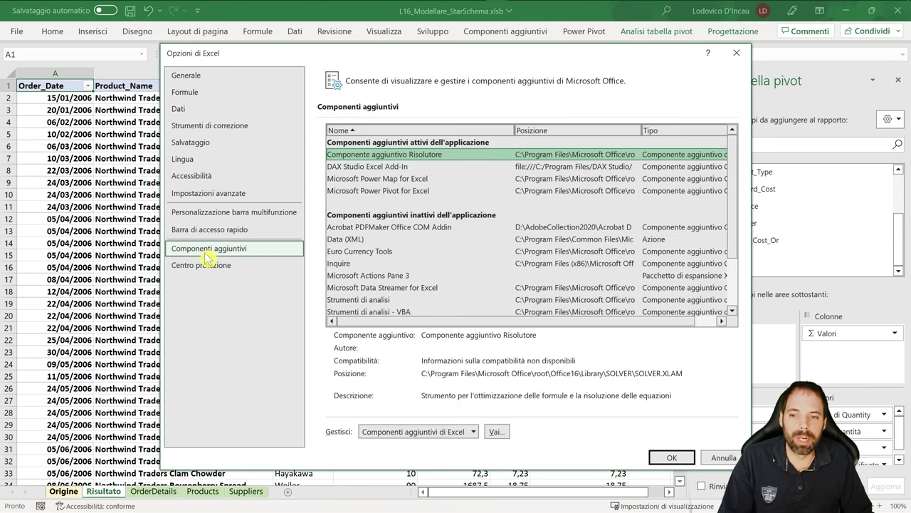
click(472, 431)
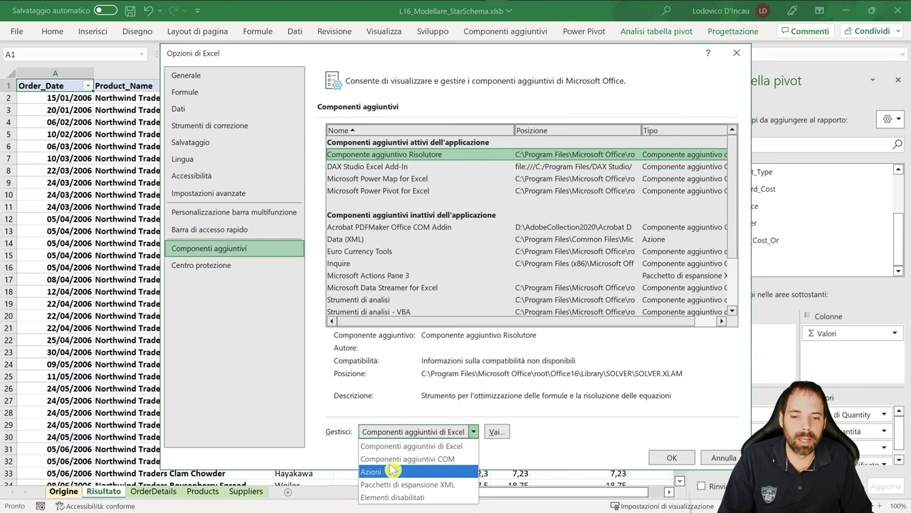
click(400, 458)
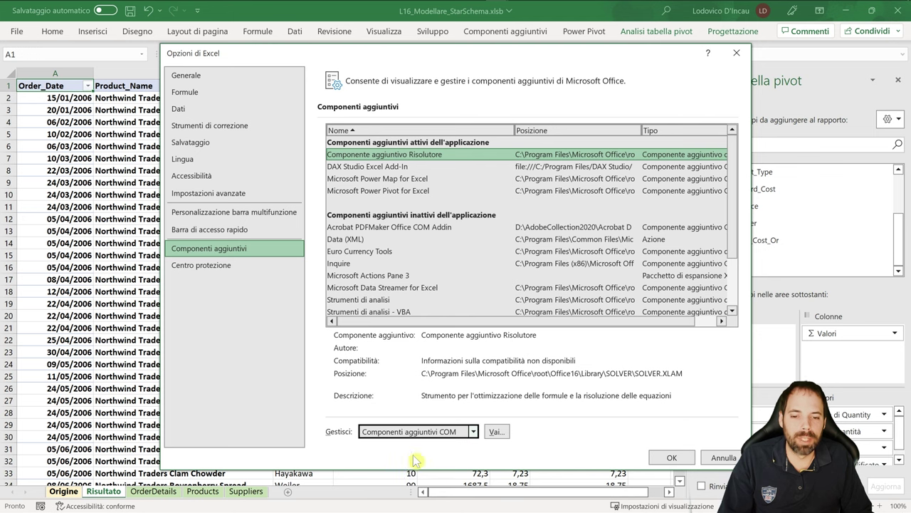
click(496, 432)
drag(456, 211, 278, 134)
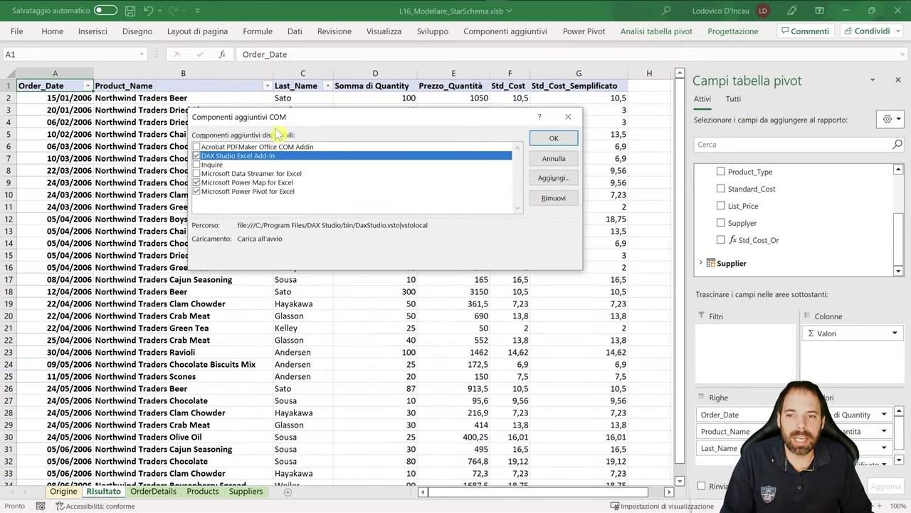
click(255, 192)
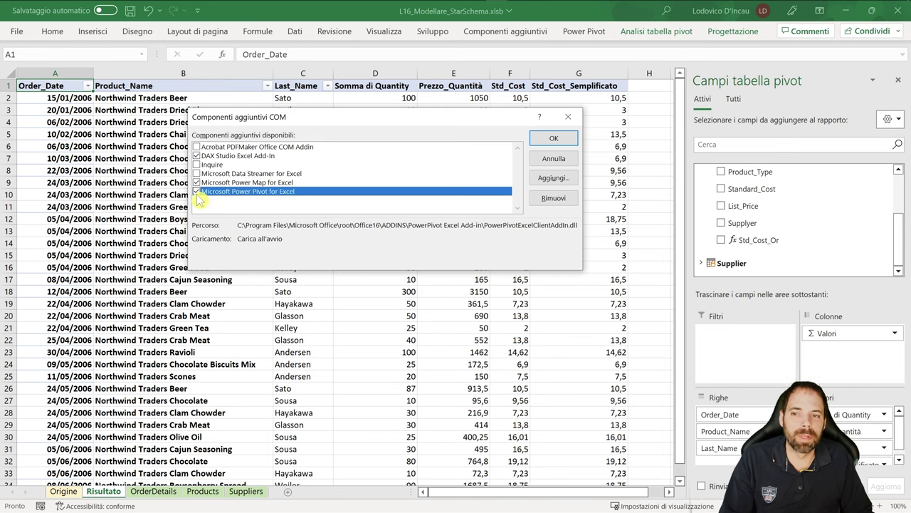
click(554, 159)
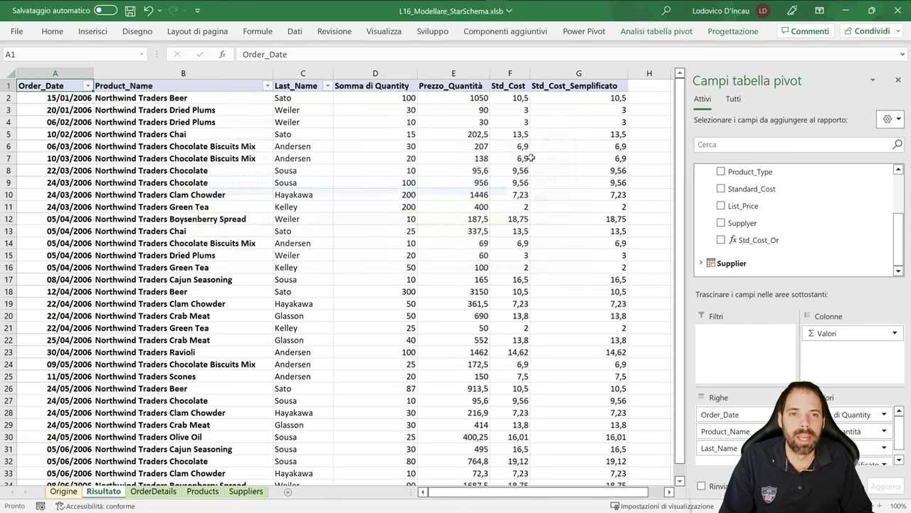
click(578, 32)
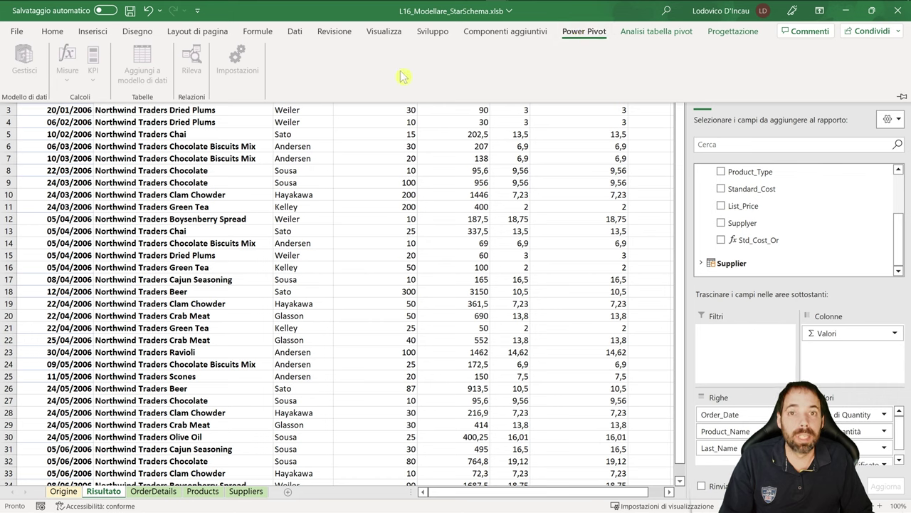
click(326, 72)
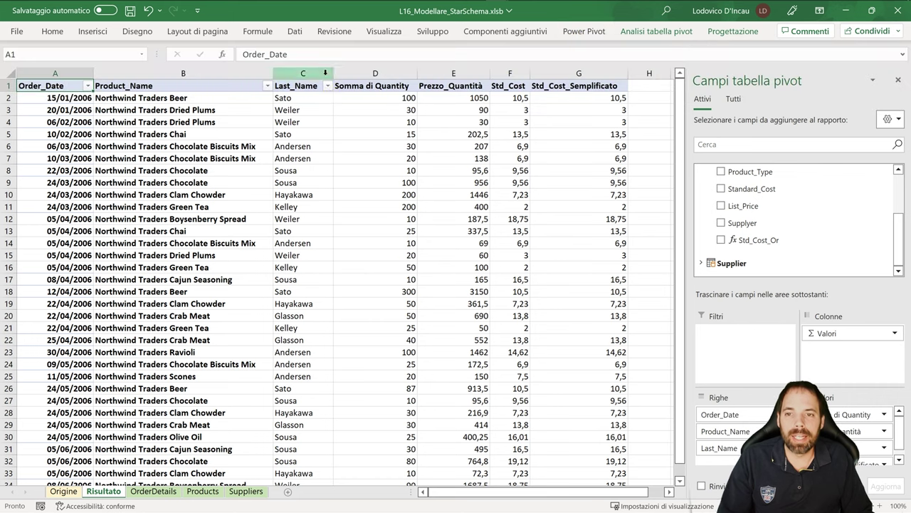